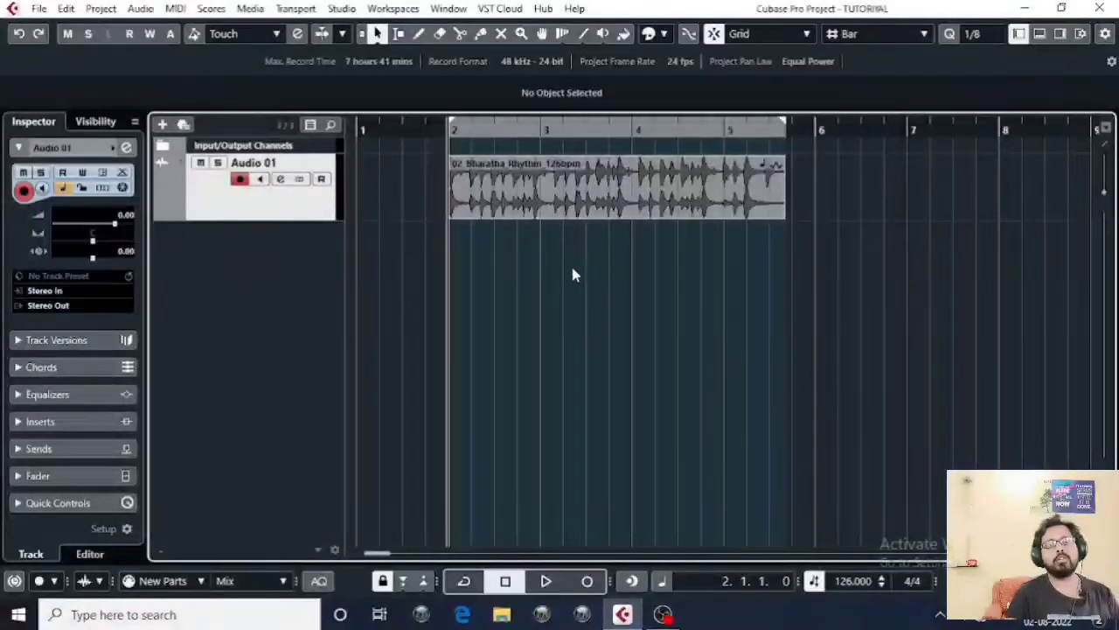
Step: Zoom in around bar 2 and play the 02_Bharatha_Rhythm_126bpm event
{"action": "left_click", "coordinate": [500, 213]}
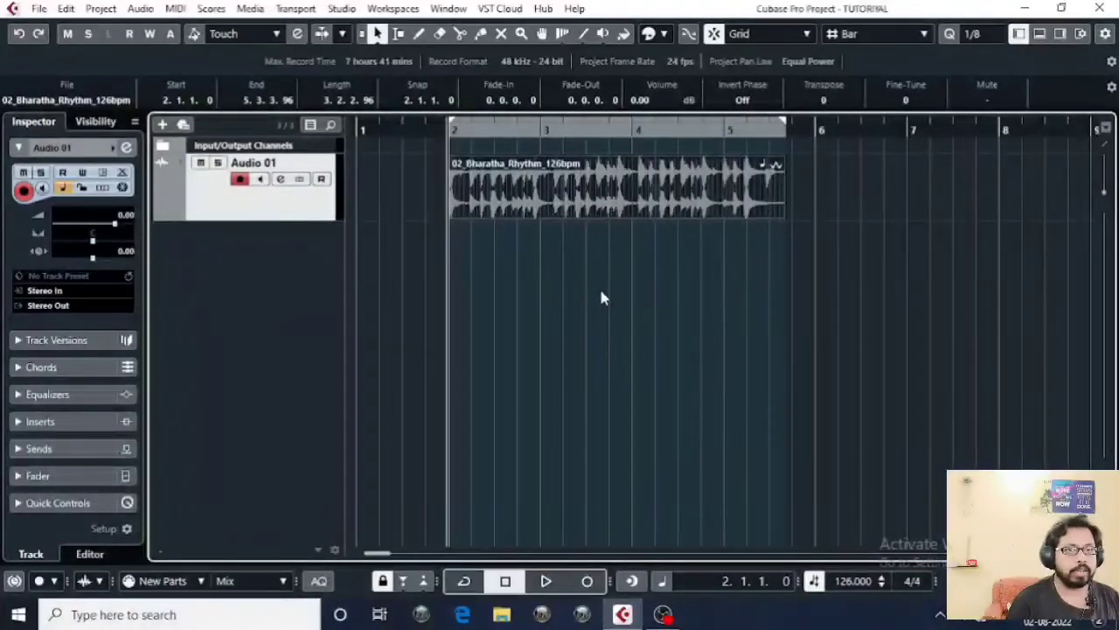
{"action": "left_click", "coordinate": [689, 256]}
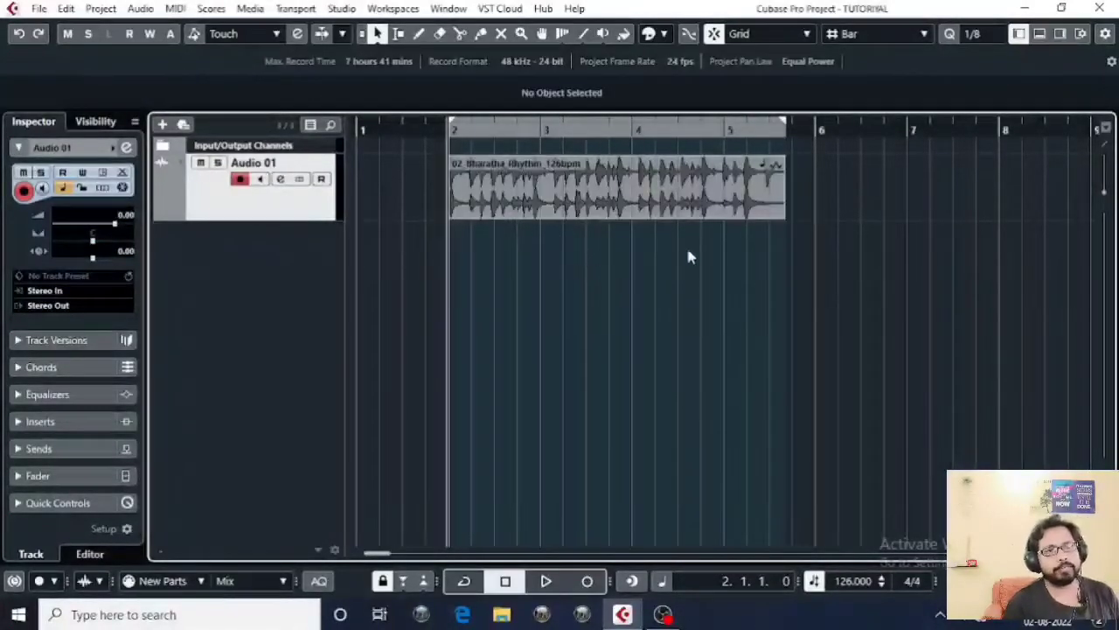
{"action": "left_click", "coordinate": [657, 210]}
{"action": "mouse_move", "coordinate": [451, 130]}
{"action": "left_mouse_down"}
{"action": "mouse_move", "coordinate": [440, 149]}
{"action": "mouse_move", "coordinate": [441, 121]}
{"action": "left_mouse_up"}
{"action": "left_click", "coordinate": [873, 249]}
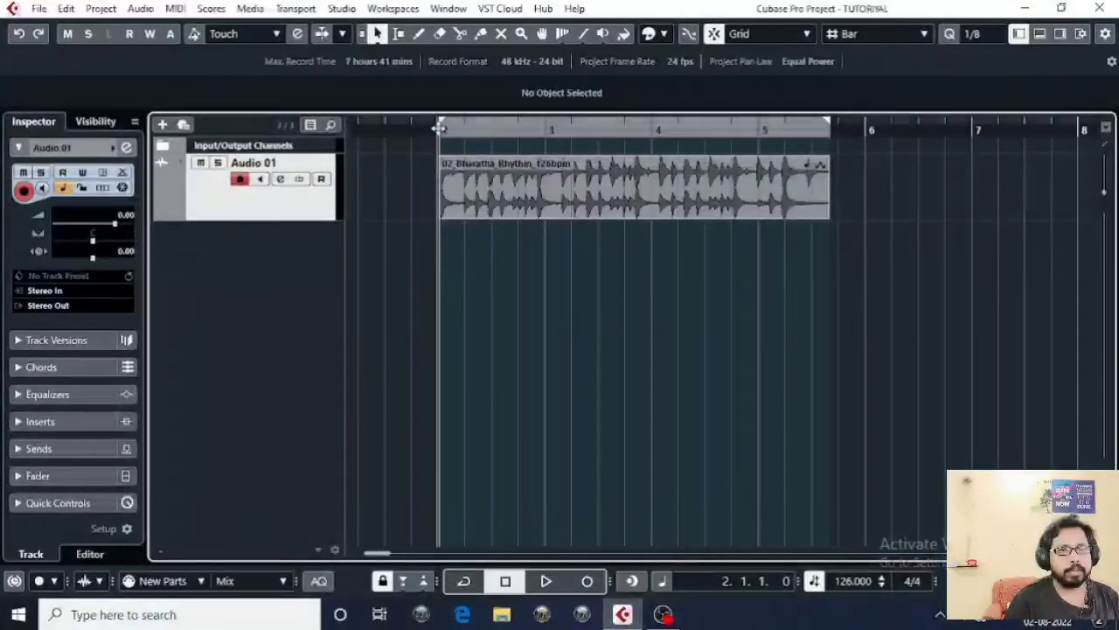
{"action": "key", "text": "h"}
{"action": "left_click_drag", "start_coordinate": [941, 289], "coordinate": [835, 295]}
{"action": "key", "text": "space"}
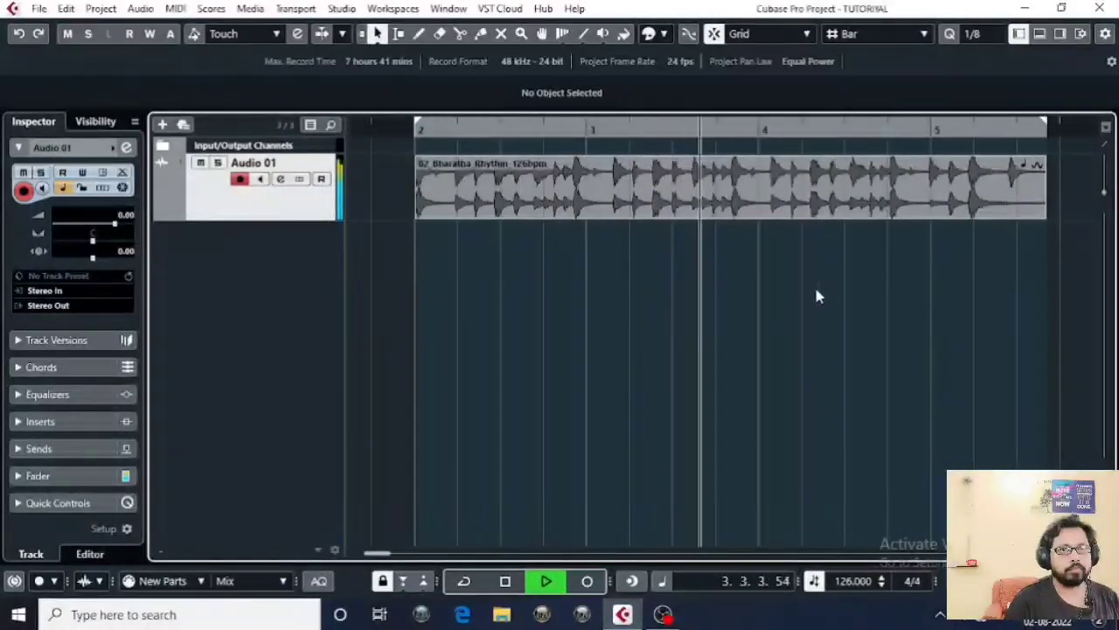
{"action": "key", "text": "space"}
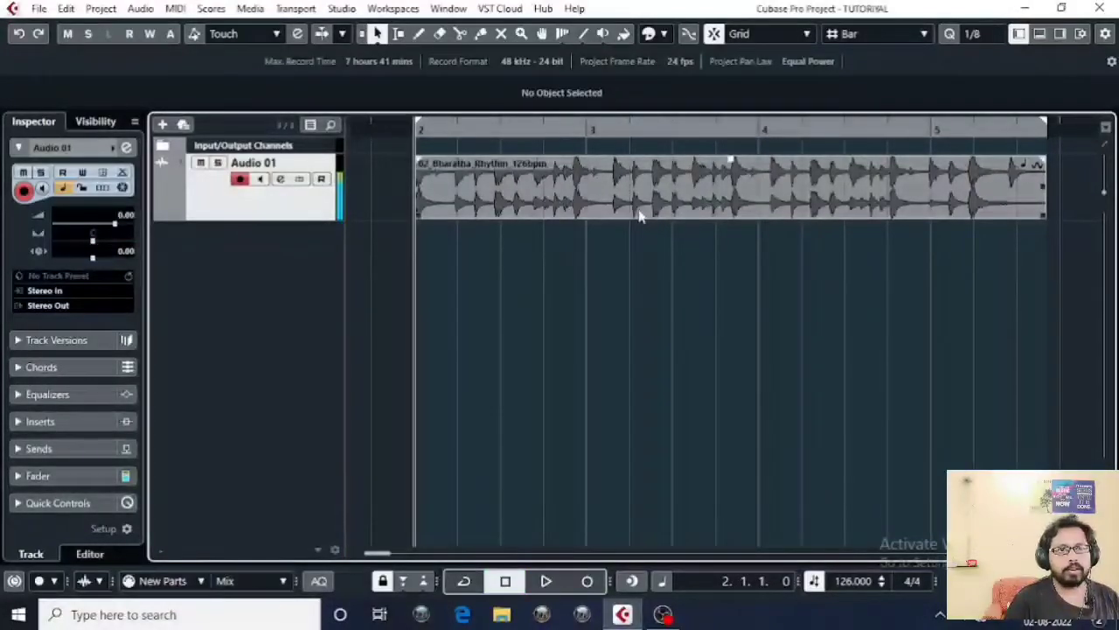
{"action": "left_click_drag", "start_coordinate": [569, 130], "coordinate": [569, 152]}
Step: Frame bars 2 to 5 on Audio 01 and select the rhythm event
{"action": "left_click_drag", "start_coordinate": [305, 220], "coordinate": [308, 269]}
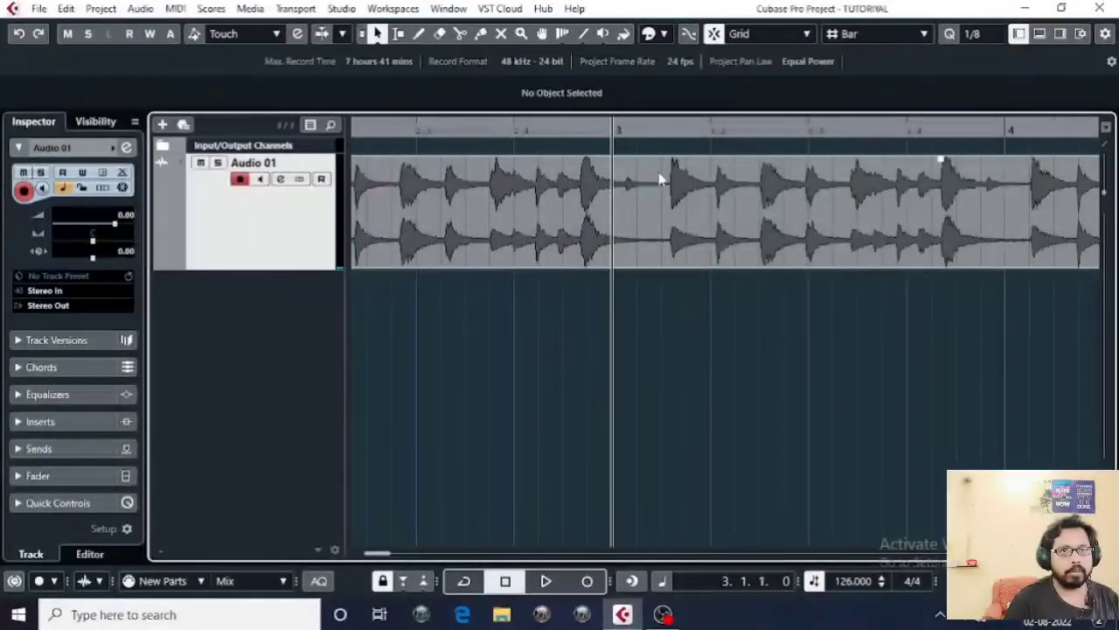
{"action": "key", "text": "g"}
{"action": "key", "text": "g"}
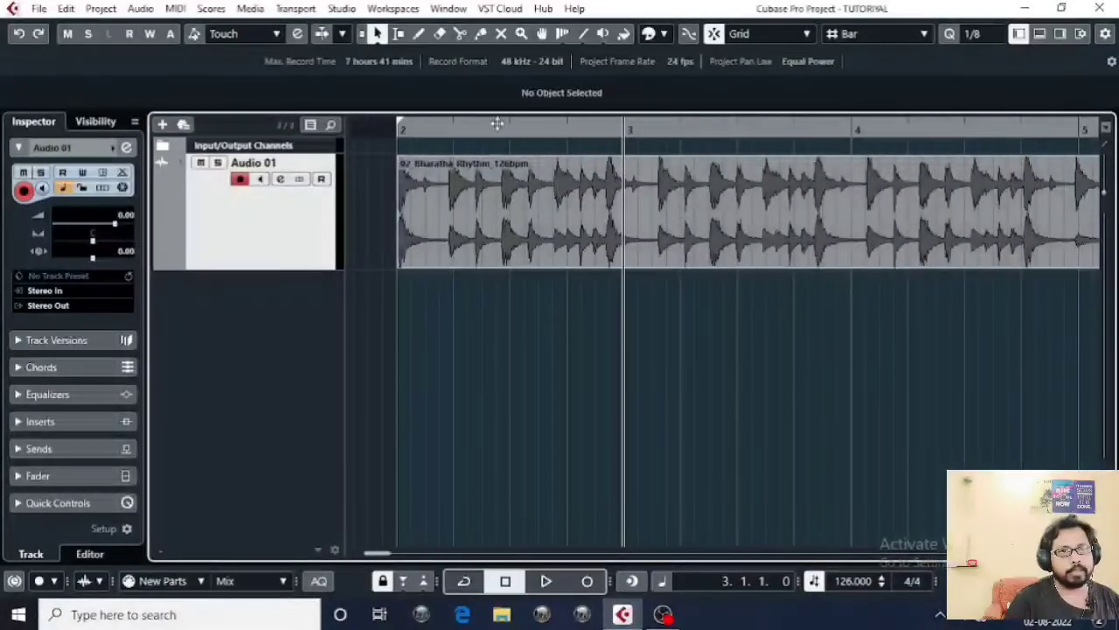
{"action": "left_click", "coordinate": [398, 127]}
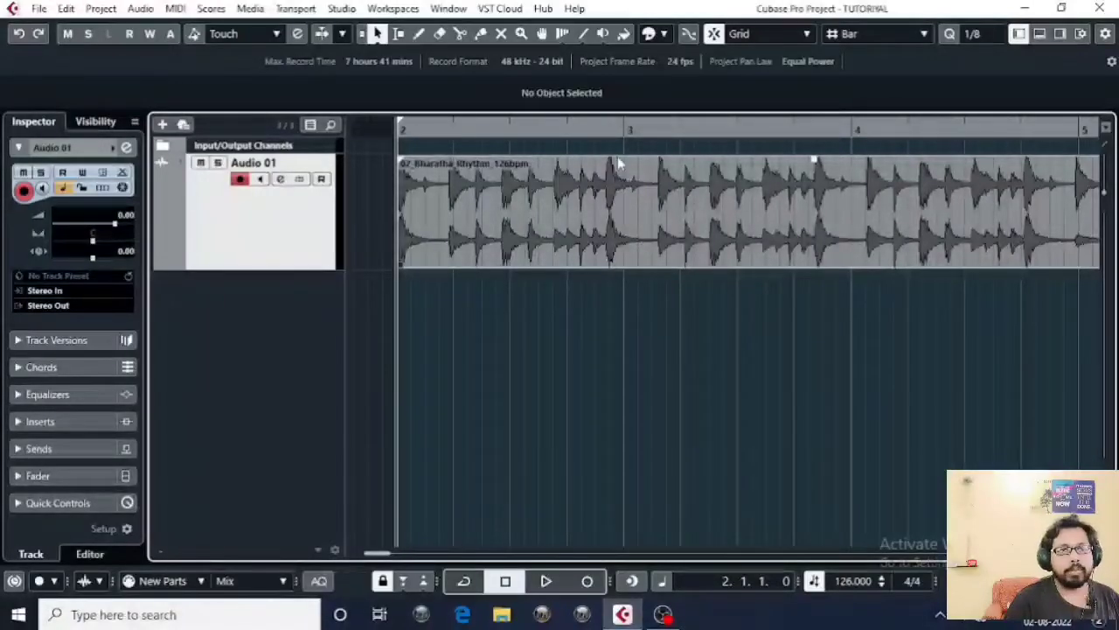
{"action": "key", "text": "g"}
{"action": "key", "text": "g"}
{"action": "key", "text": "g"}
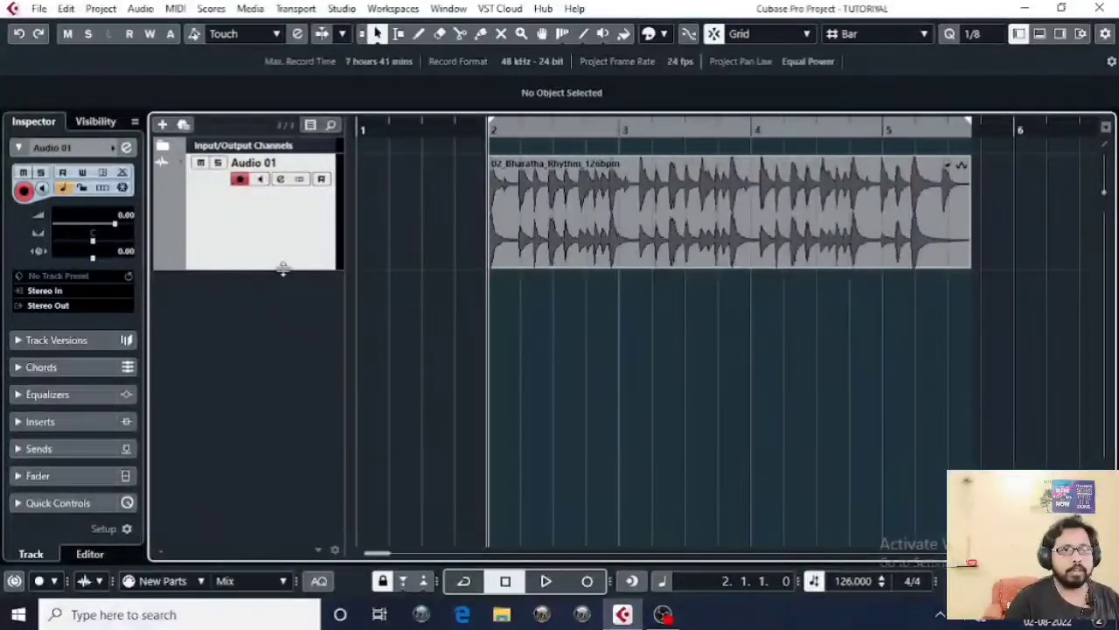
{"action": "left_click_drag", "start_coordinate": [282, 269], "coordinate": [283, 224]}
{"action": "scroll", "coordinate": [674, 302], "scroll_direction": "right", "scroll_amount": 5}
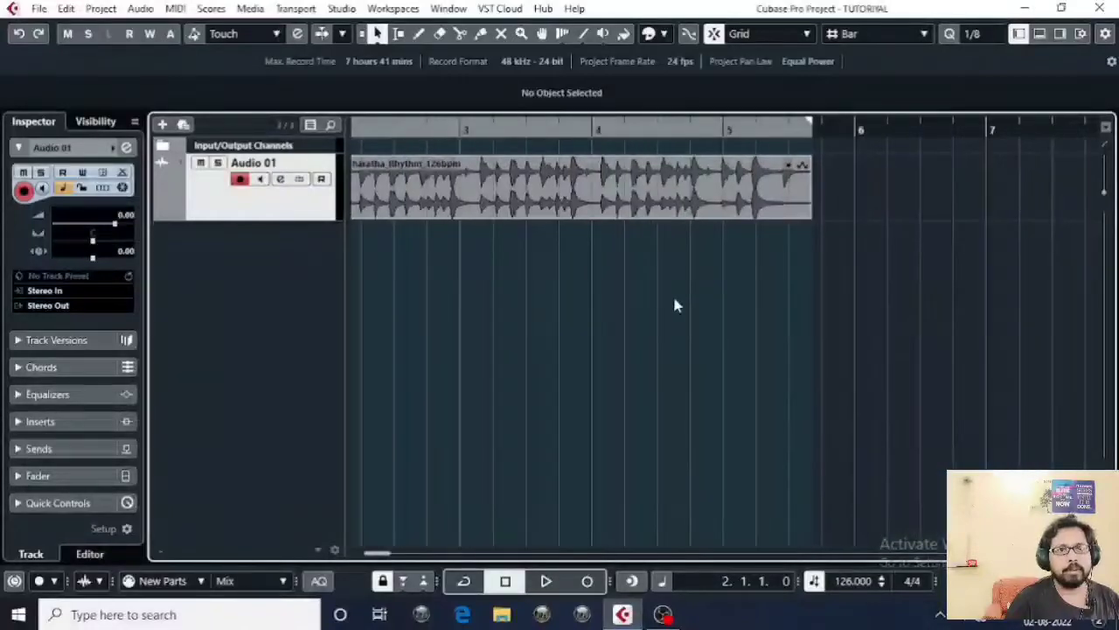
{"action": "scroll", "coordinate": [722, 301], "scroll_direction": "left", "scroll_amount": 3}
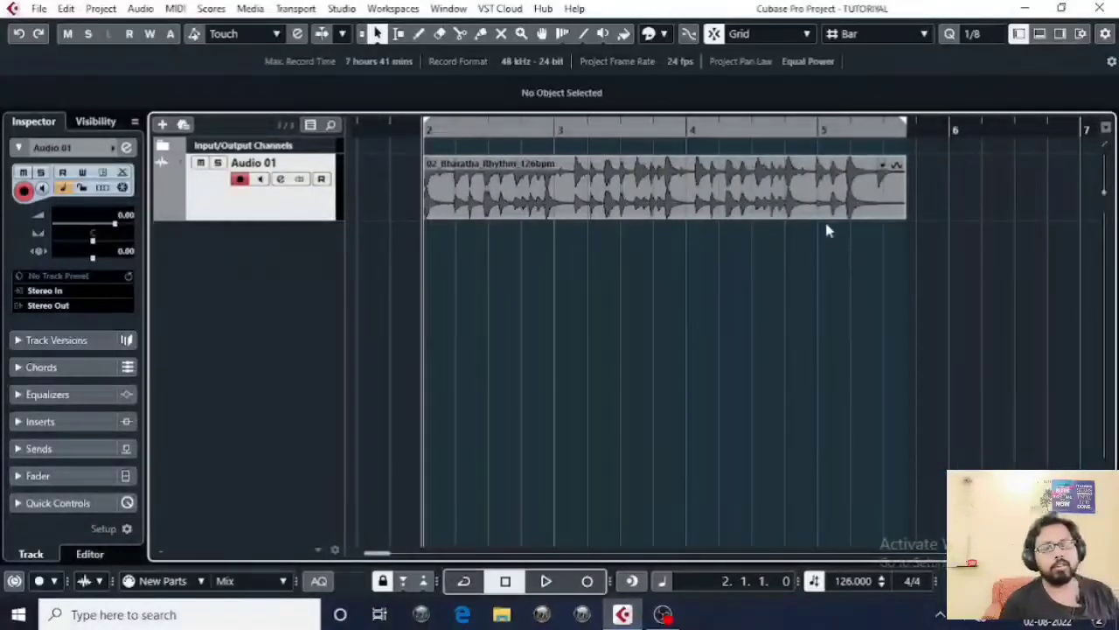
{"action": "left_click", "coordinate": [724, 214]}
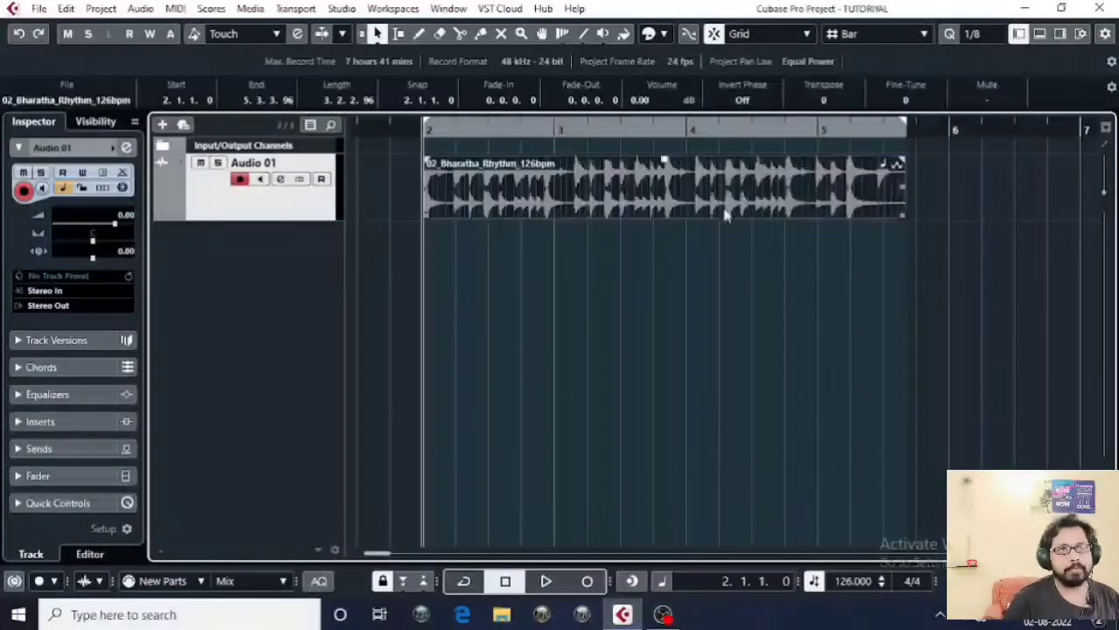
Step: Open Direct Offline Processing for the rhythm event from the Audio menu
{"action": "left_click", "coordinate": [140, 9]}
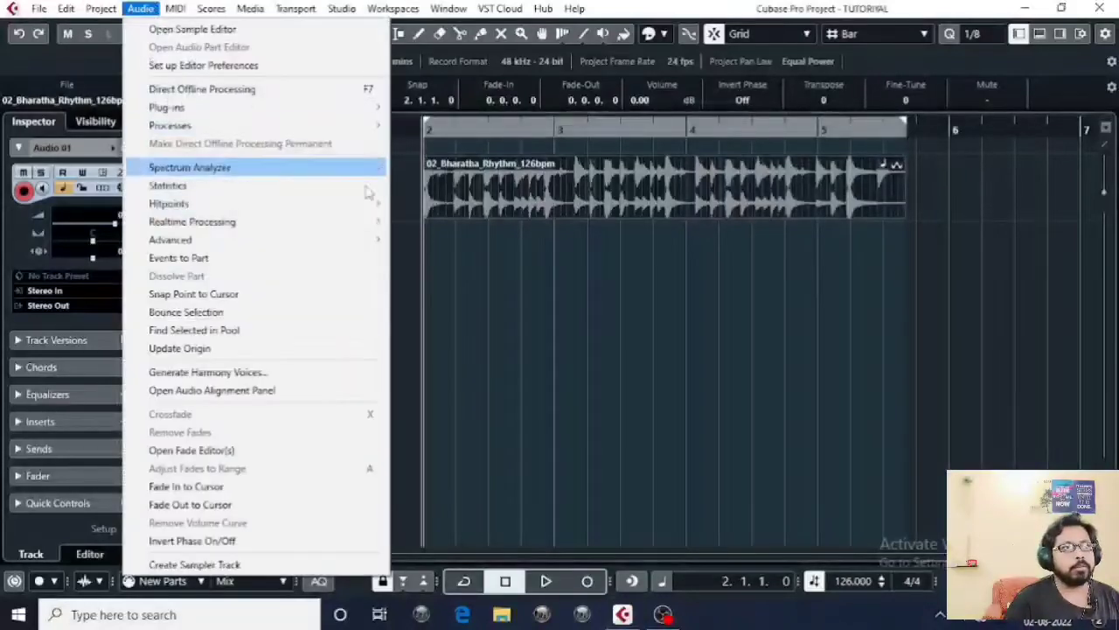
{"action": "left_click", "coordinate": [192, 91]}
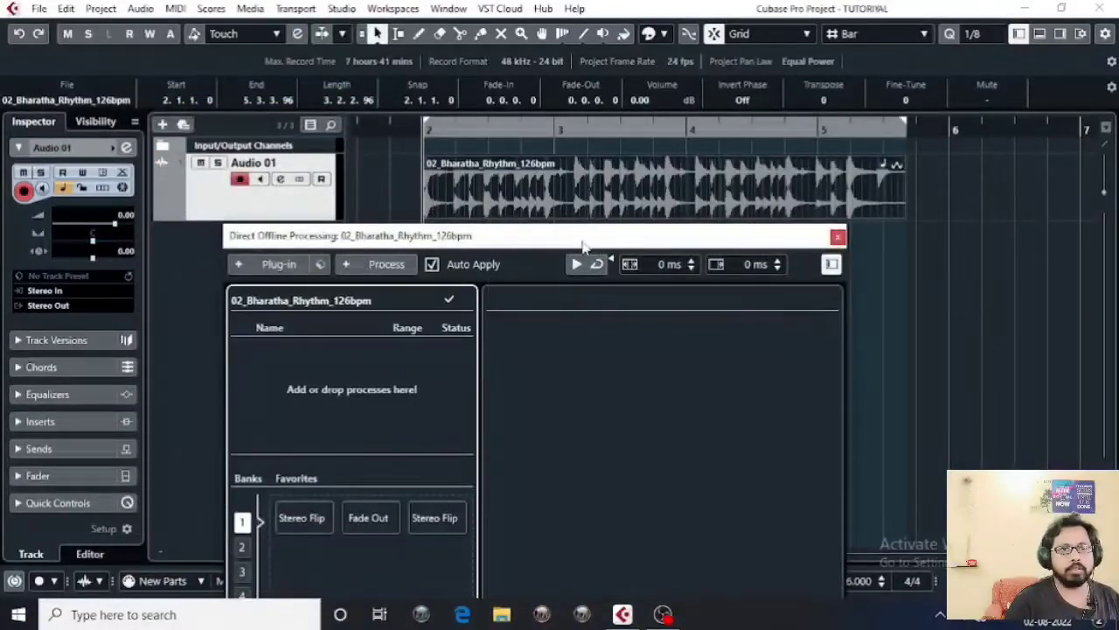
{"action": "left_click_drag", "start_coordinate": [590, 234], "coordinate": [710, 238]}
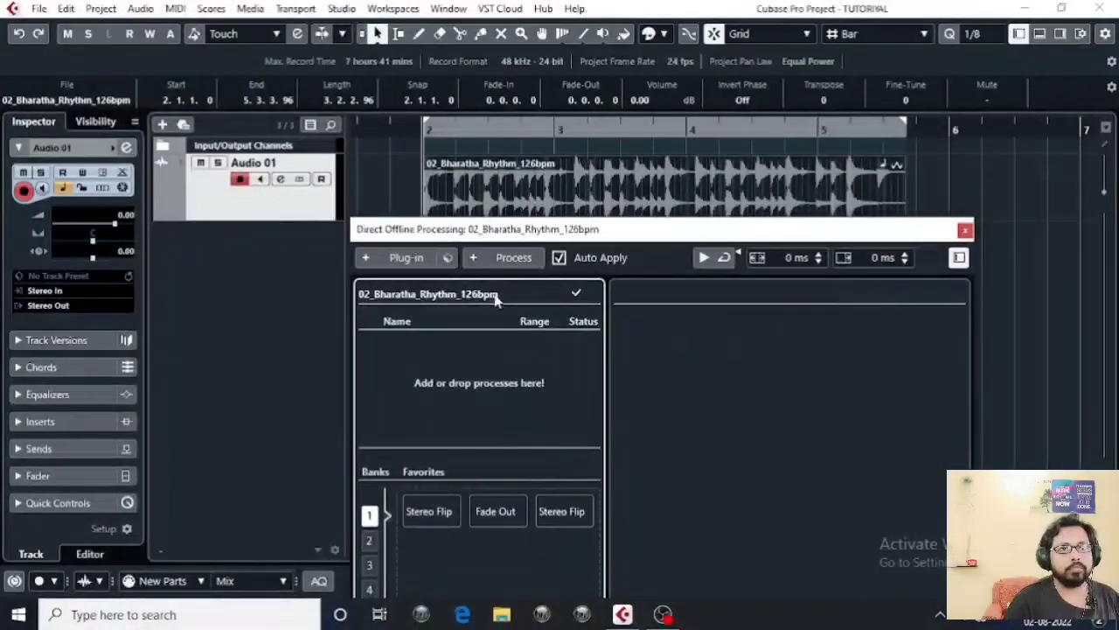
Step: Add Scarlett Compressor 64.64 from the Other plug-in folder as the event's process
{"action": "left_click", "coordinate": [391, 258]}
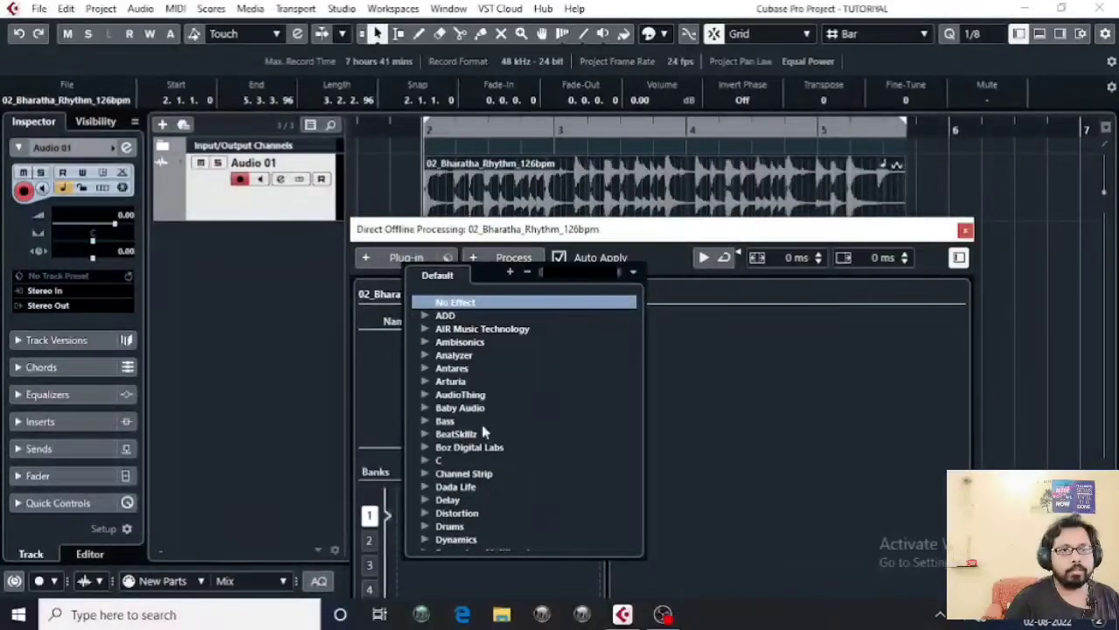
{"action": "scroll", "coordinate": [496, 426], "scroll_direction": "down", "scroll_amount": 5}
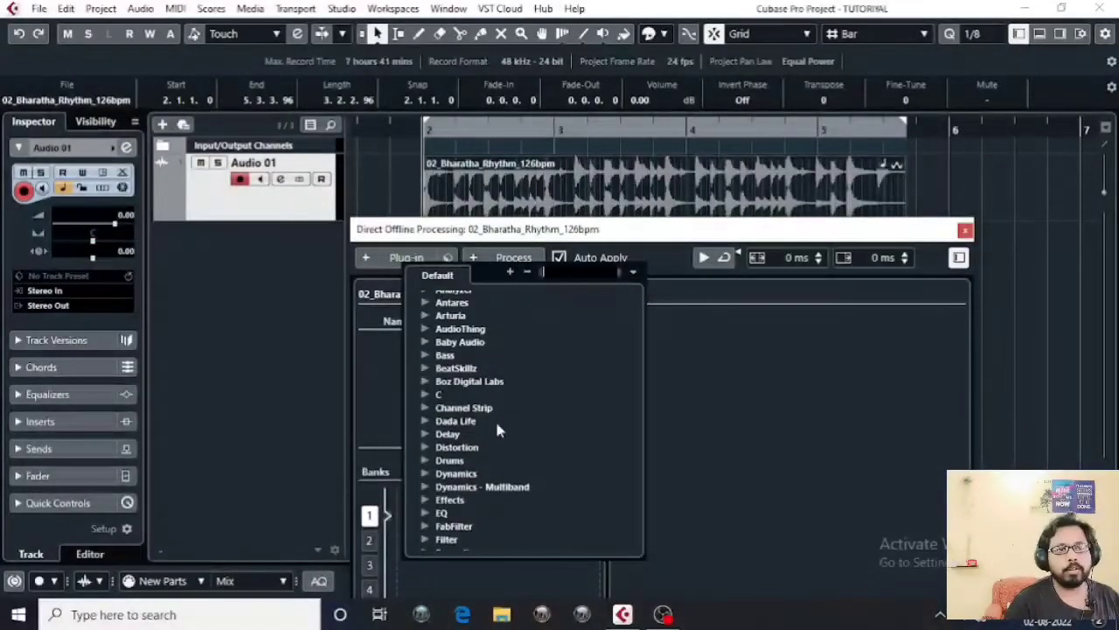
{"action": "scroll", "coordinate": [497, 427], "scroll_direction": "down", "scroll_amount": 9}
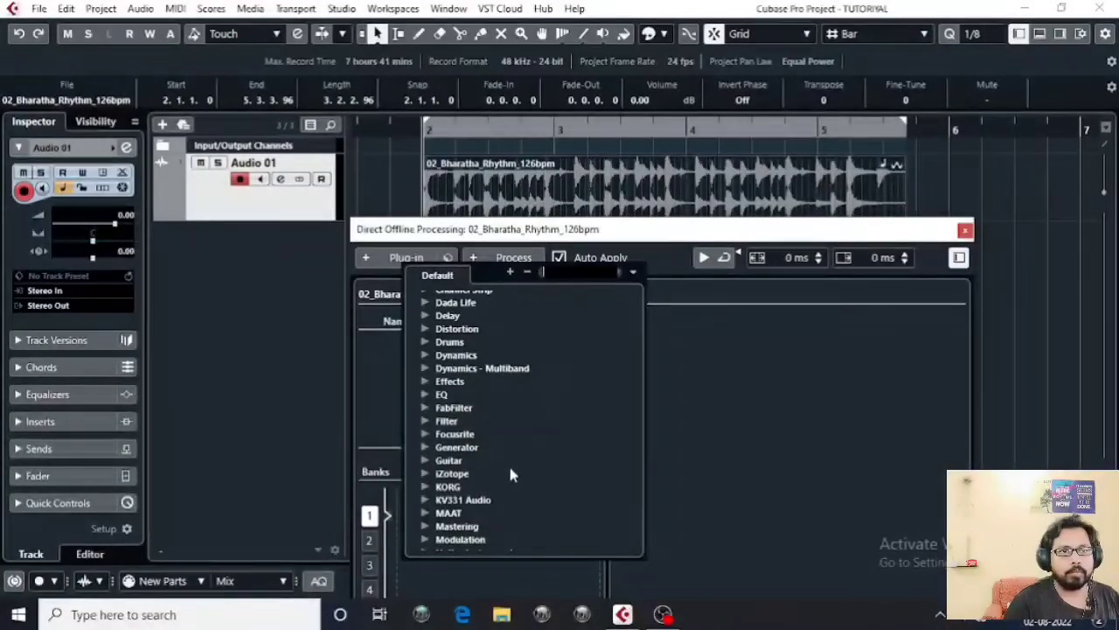
{"action": "scroll", "coordinate": [507, 463], "scroll_direction": "down", "scroll_amount": 3}
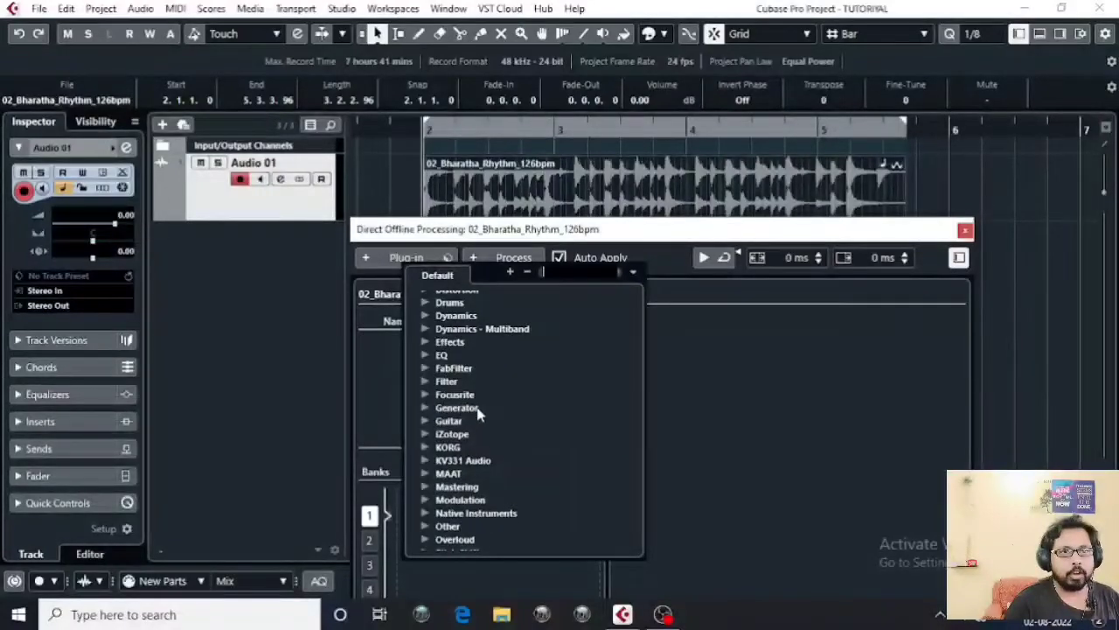
{"action": "scroll", "coordinate": [477, 407], "scroll_direction": "down", "scroll_amount": 2}
{"action": "scroll", "coordinate": [476, 403], "scroll_direction": "up", "scroll_amount": 2}
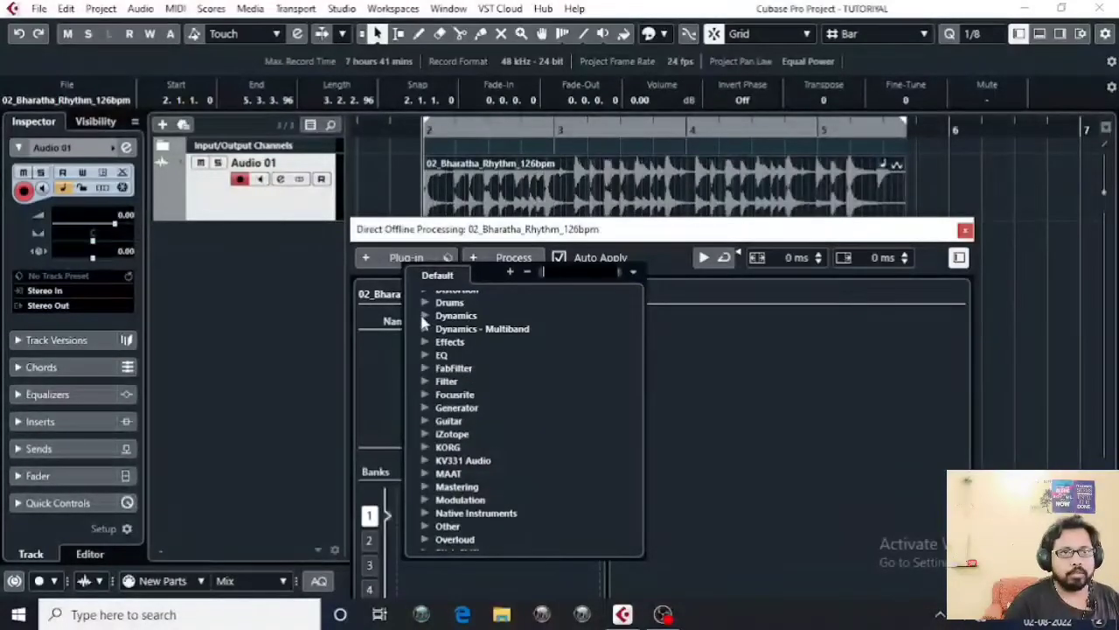
{"action": "scroll", "coordinate": [503, 371], "scroll_direction": "down", "scroll_amount": 7}
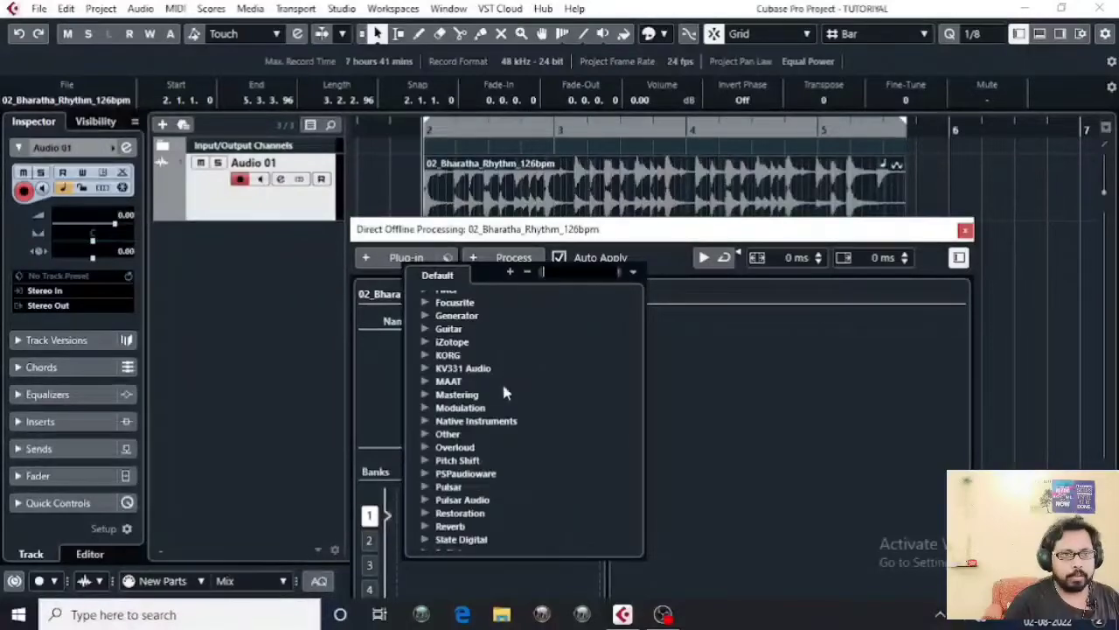
{"action": "left_click", "coordinate": [425, 436]}
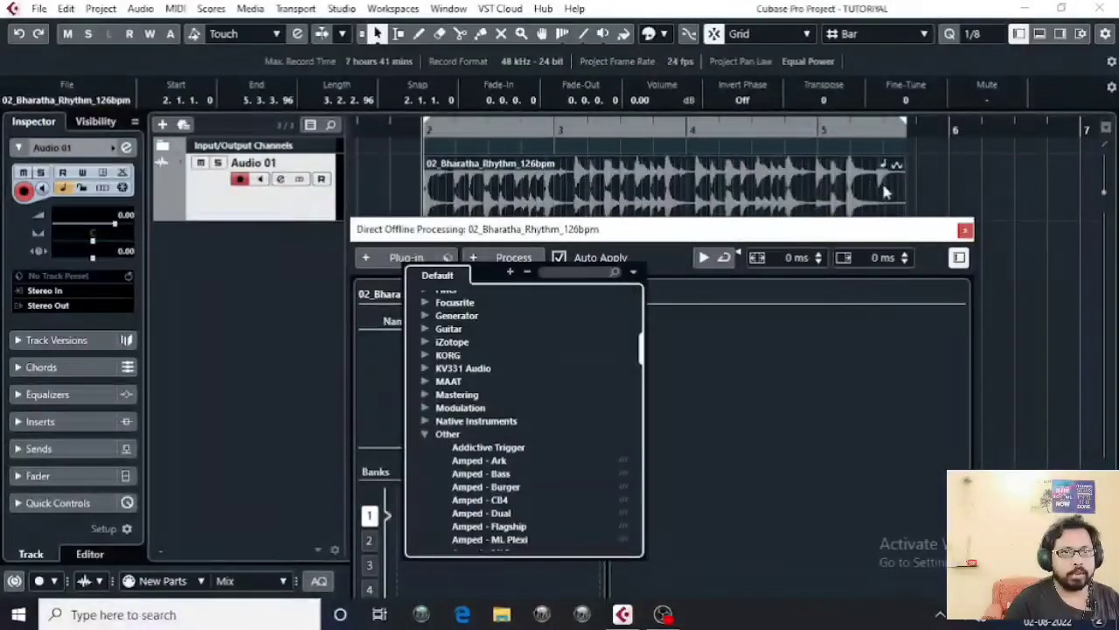
{"action": "scroll", "coordinate": [522, 428], "scroll_direction": "down", "scroll_amount": 10}
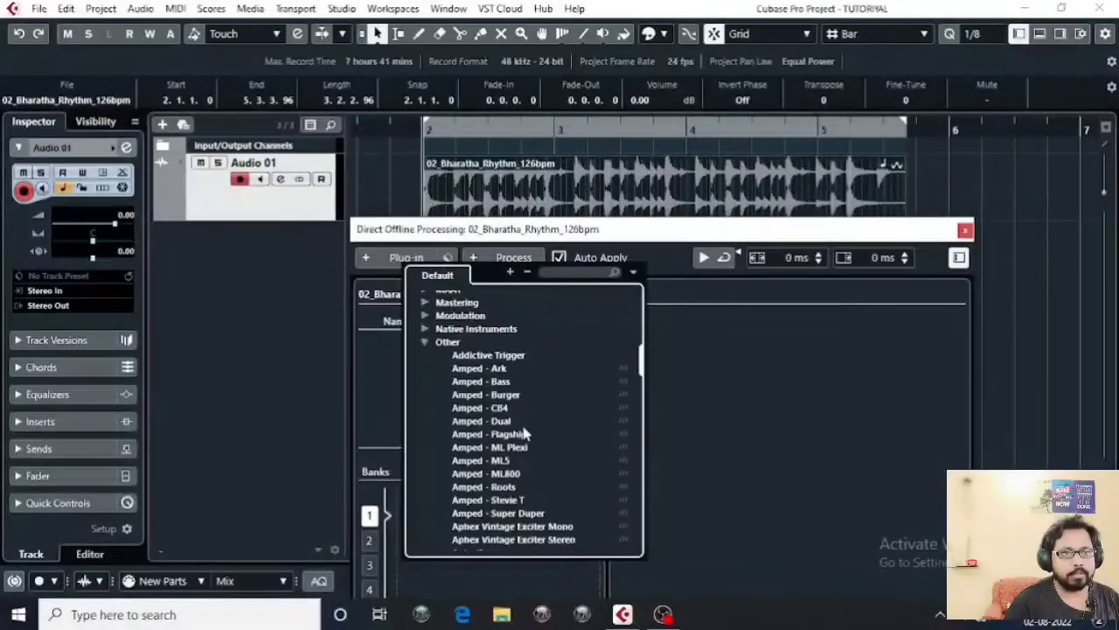
{"action": "scroll", "coordinate": [522, 430], "scroll_direction": "down", "scroll_amount": 8}
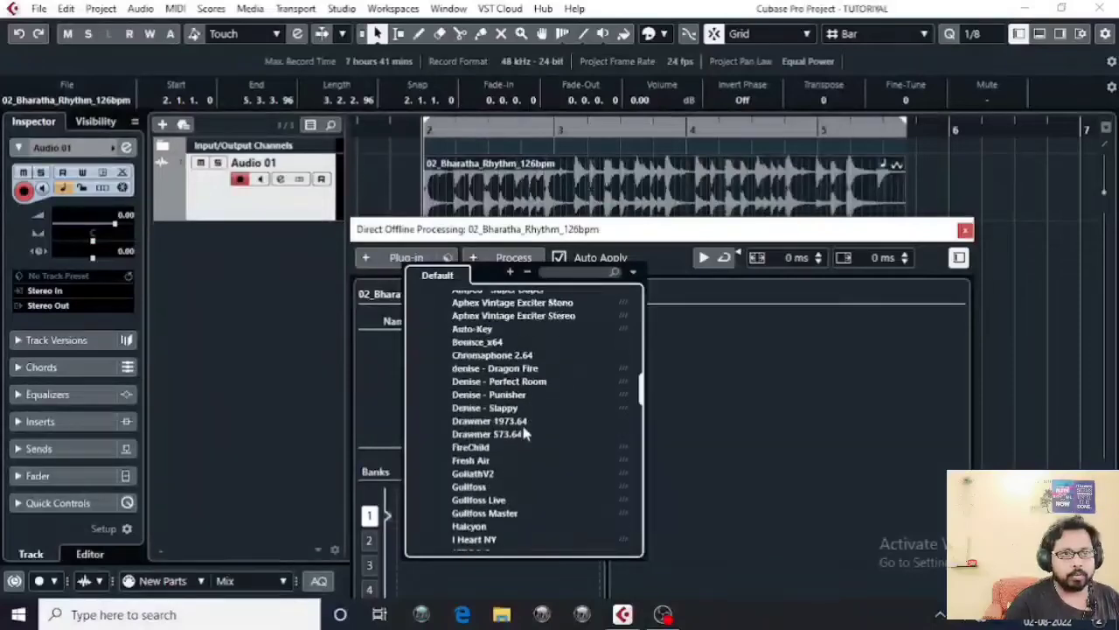
{"action": "scroll", "coordinate": [521, 422], "scroll_direction": "down", "scroll_amount": 9}
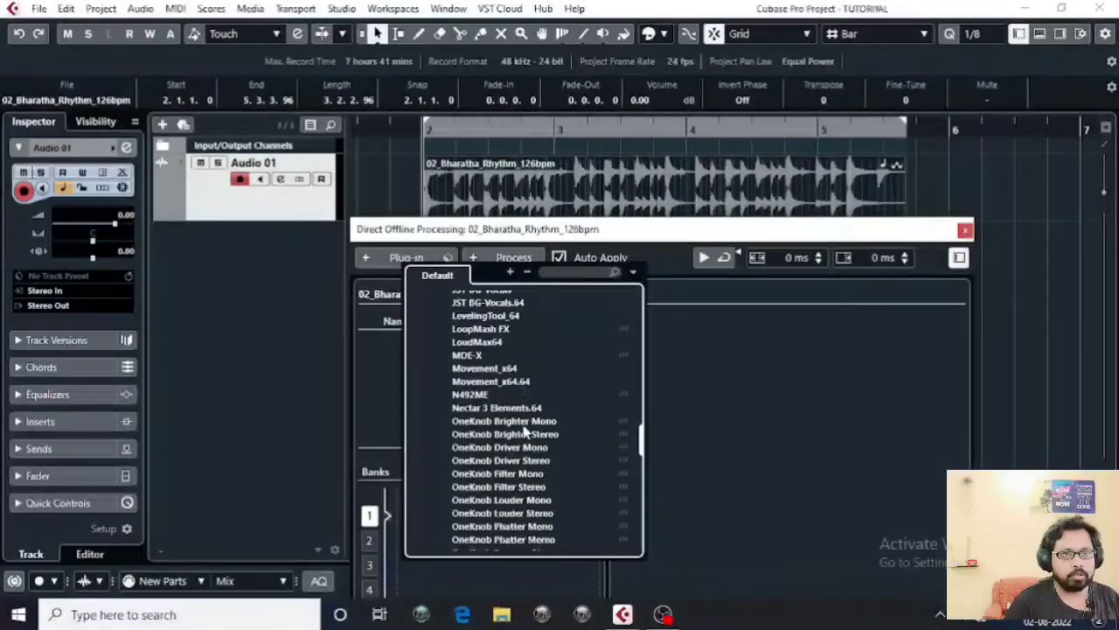
{"action": "scroll", "coordinate": [522, 424], "scroll_direction": "down", "scroll_amount": 4}
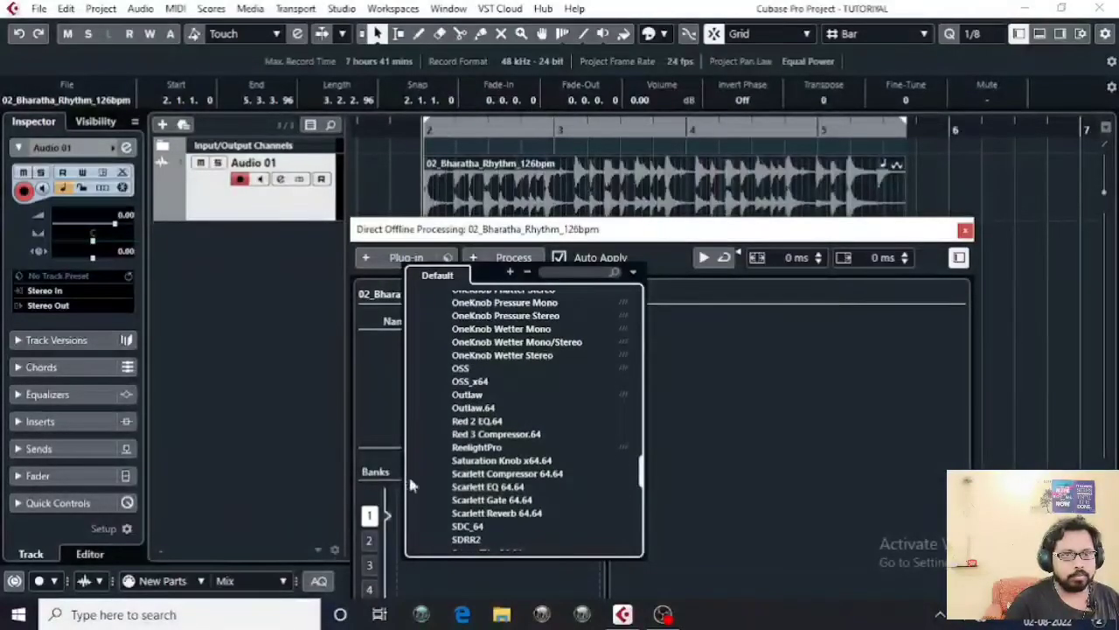
{"action": "left_click", "coordinate": [505, 474]}
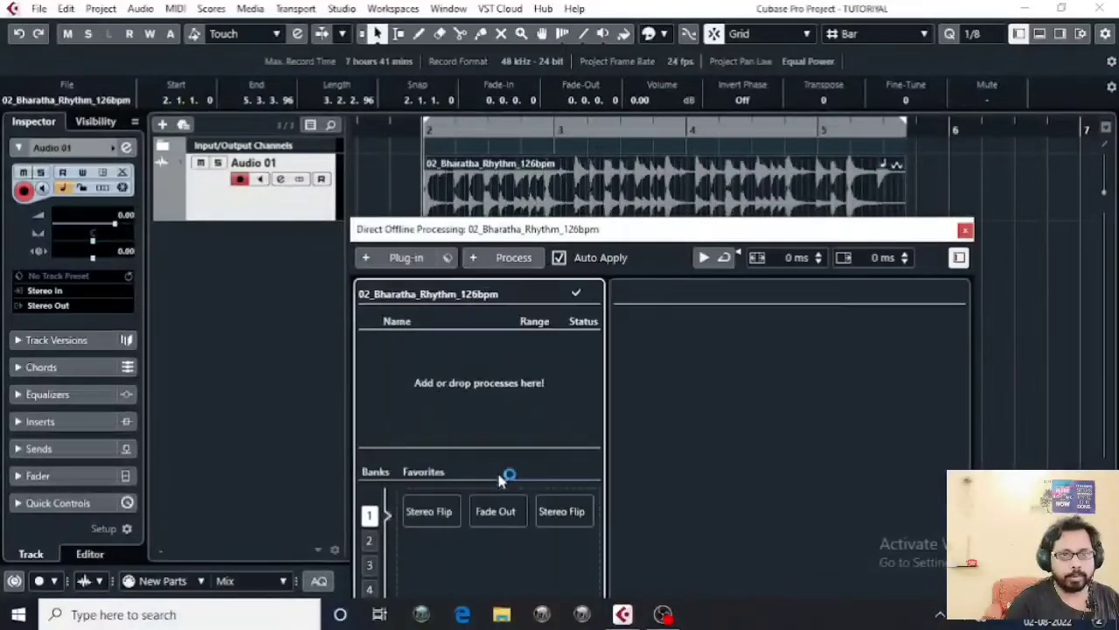
{"action": "mouse_move", "coordinate": [599, 229]}
{"action": "left_mouse_down"}
{"action": "mouse_move", "coordinate": [700, 249]}
{"action": "mouse_move", "coordinate": [587, 242]}
{"action": "mouse_move", "coordinate": [603, 238]}
{"action": "left_mouse_up"}
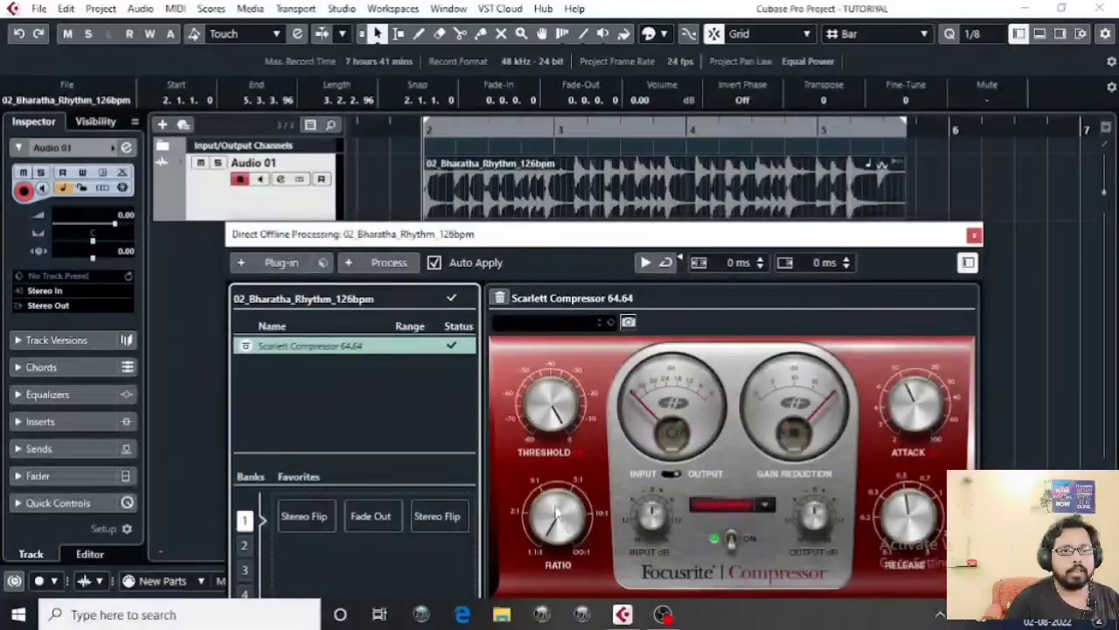
Step: Raise the Scarlett Compressor ratio and sweep the threshold around -33 while Auto Apply reprocesses
{"action": "left_click_drag", "start_coordinate": [581, 549], "coordinate": [539, 458]}
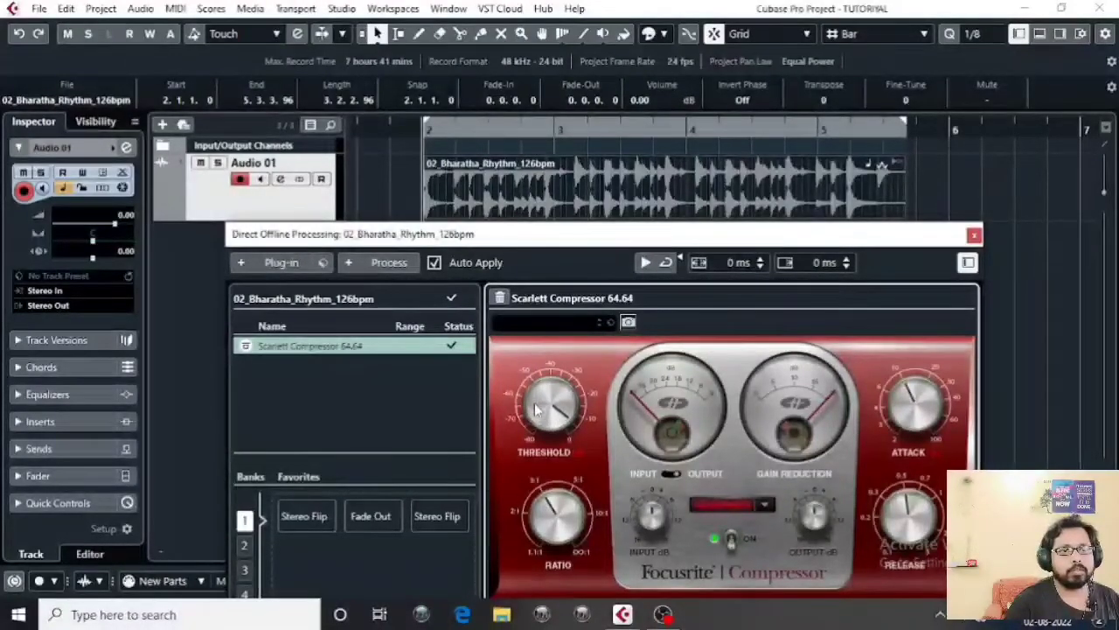
{"action": "left_click_drag", "start_coordinate": [537, 403], "coordinate": [543, 463]}
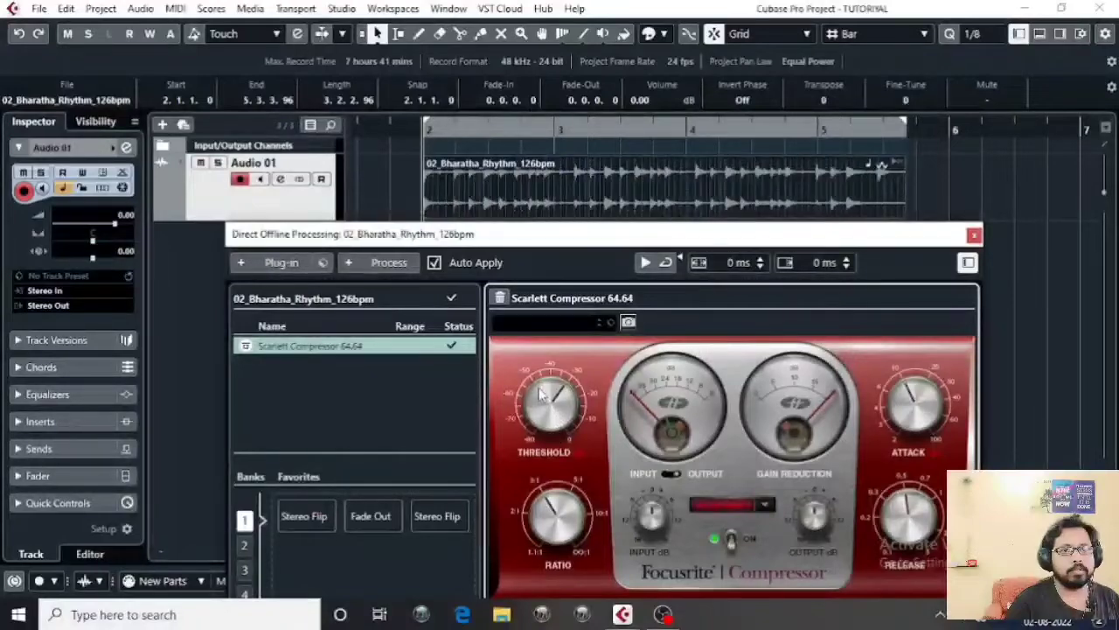
{"action": "left_click_drag", "start_coordinate": [539, 393], "coordinate": [540, 414]}
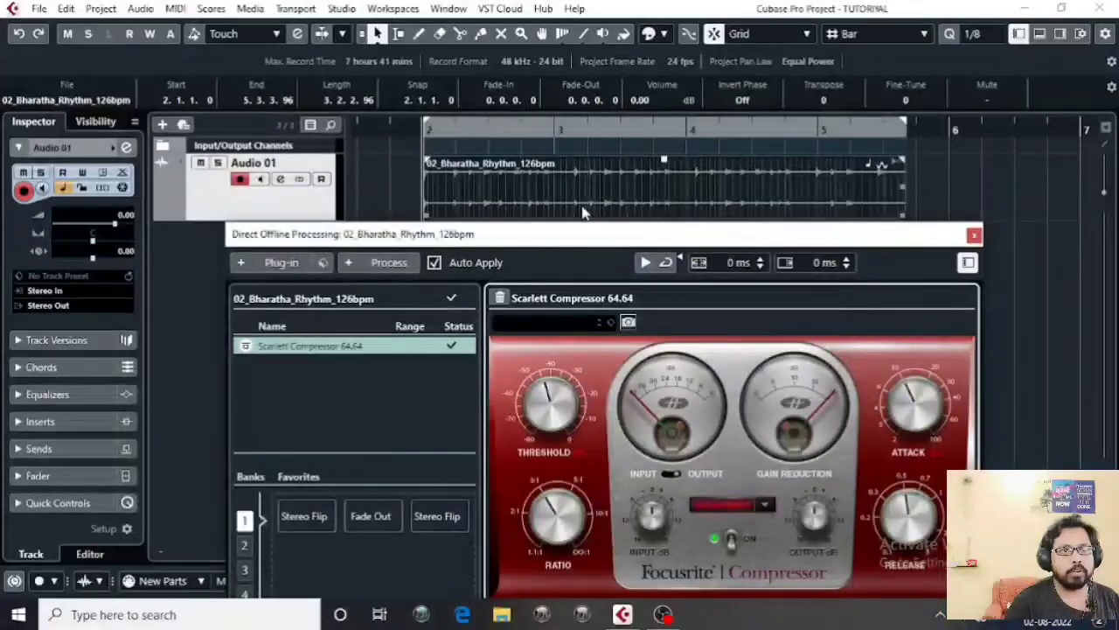
{"action": "left_click_drag", "start_coordinate": [517, 379], "coordinate": [515, 359]}
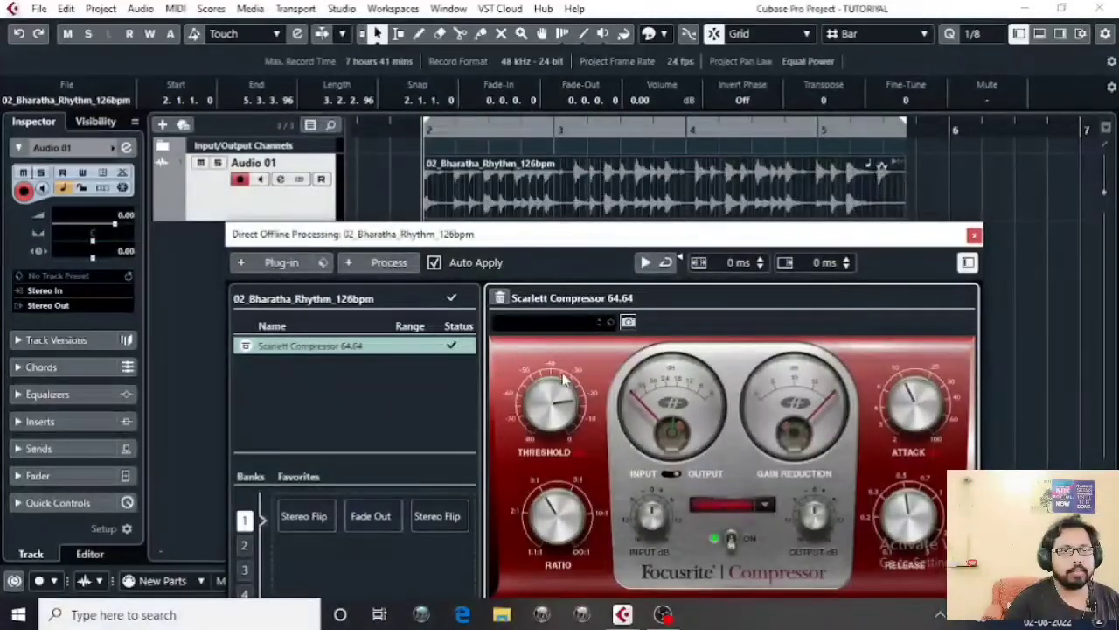
{"action": "left_click_drag", "start_coordinate": [562, 406], "coordinate": [566, 449]}
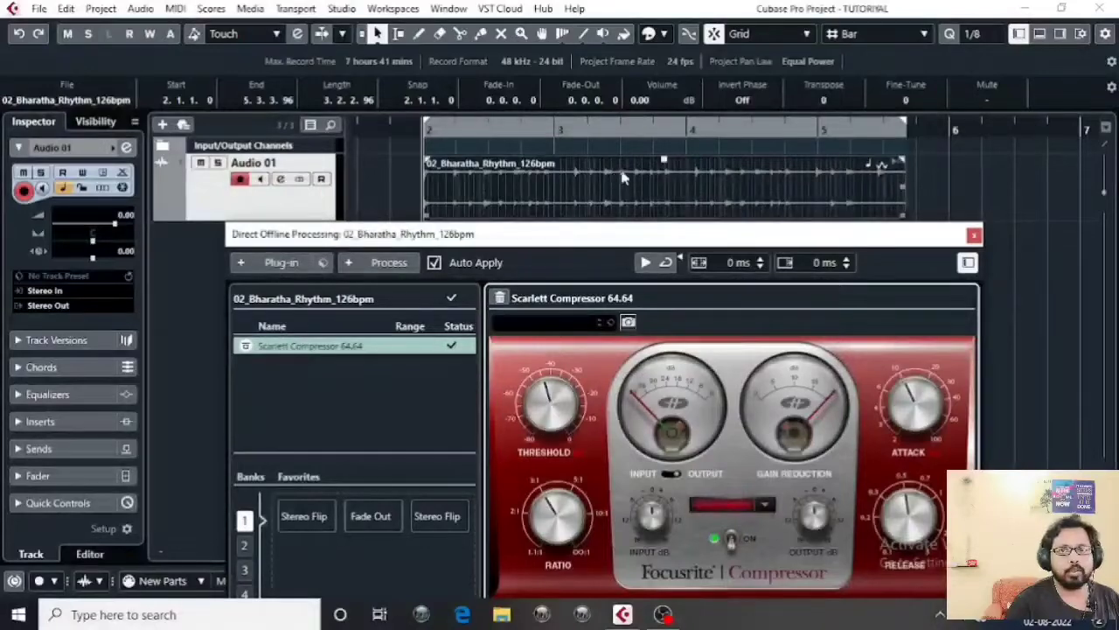
{"action": "left_click_drag", "start_coordinate": [540, 421], "coordinate": [537, 403]}
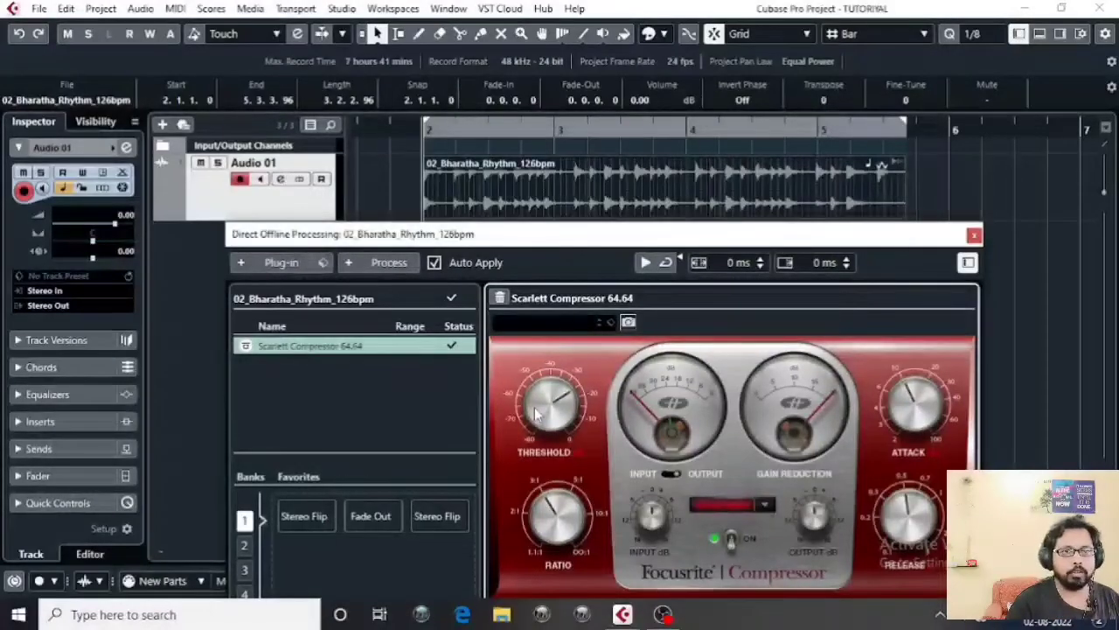
{"action": "left_click_drag", "start_coordinate": [537, 414], "coordinate": [532, 432]}
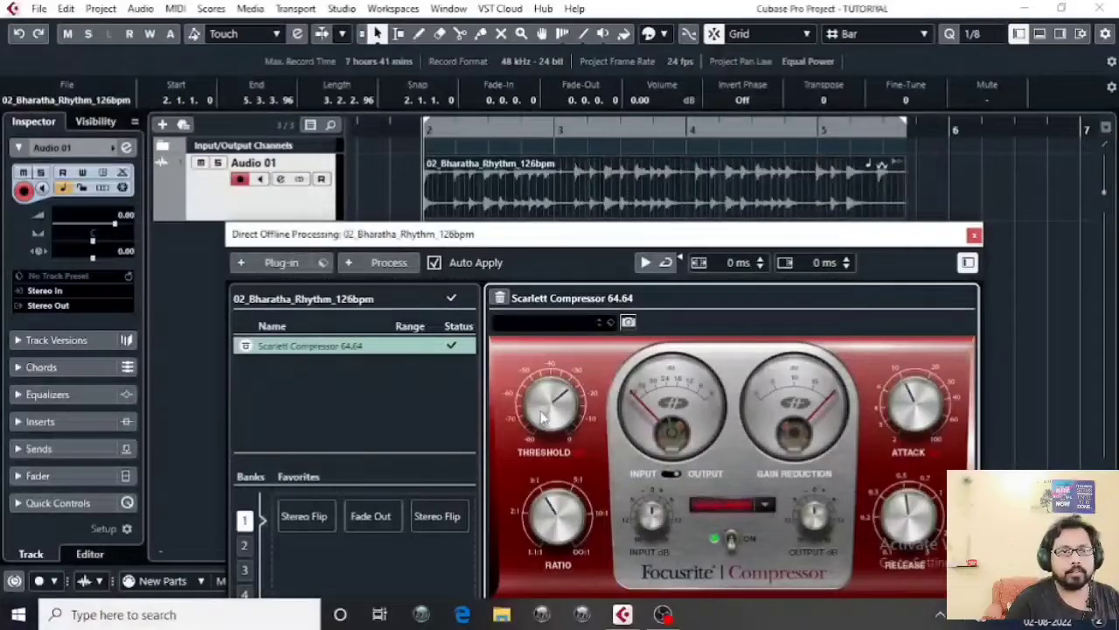
{"action": "left_click_drag", "start_coordinate": [538, 407], "coordinate": [537, 404]}
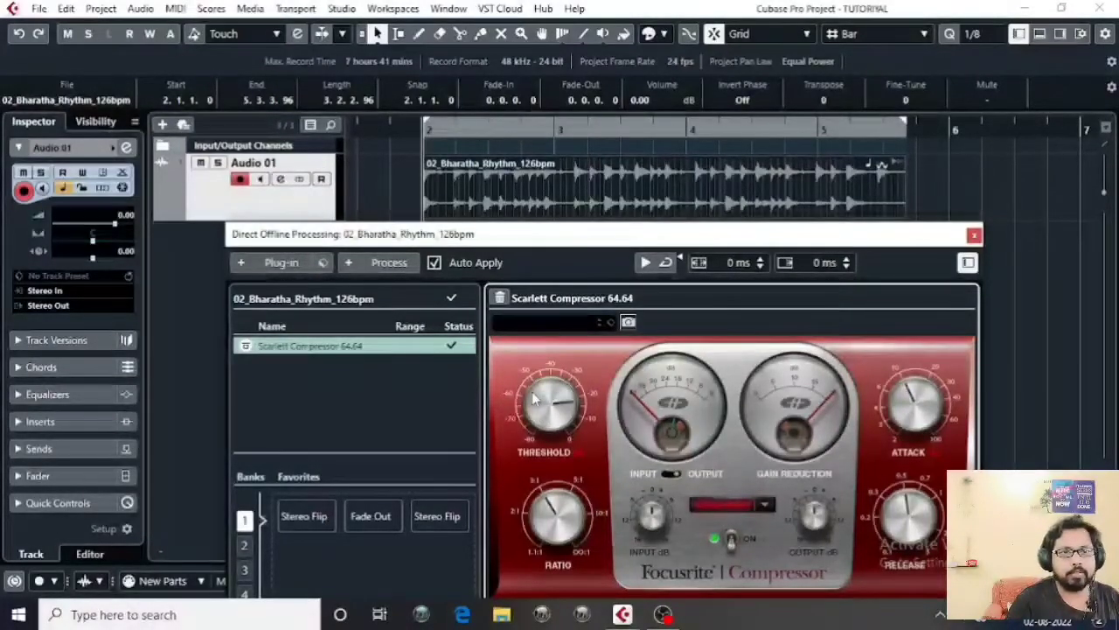
{"action": "left_click_drag", "start_coordinate": [533, 382], "coordinate": [507, 193]}
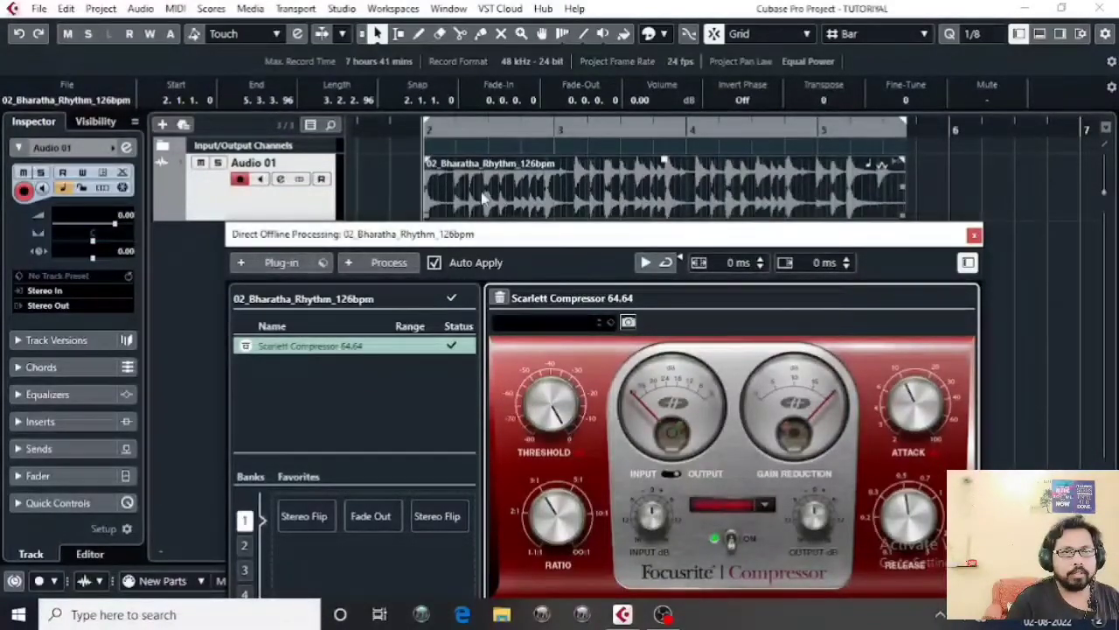
Step: Play the compressed rhythm, then reselect it and retune the compressor's ratio and threshold
{"action": "left_click", "coordinate": [982, 194]}
{"action": "key", "text": "space"}
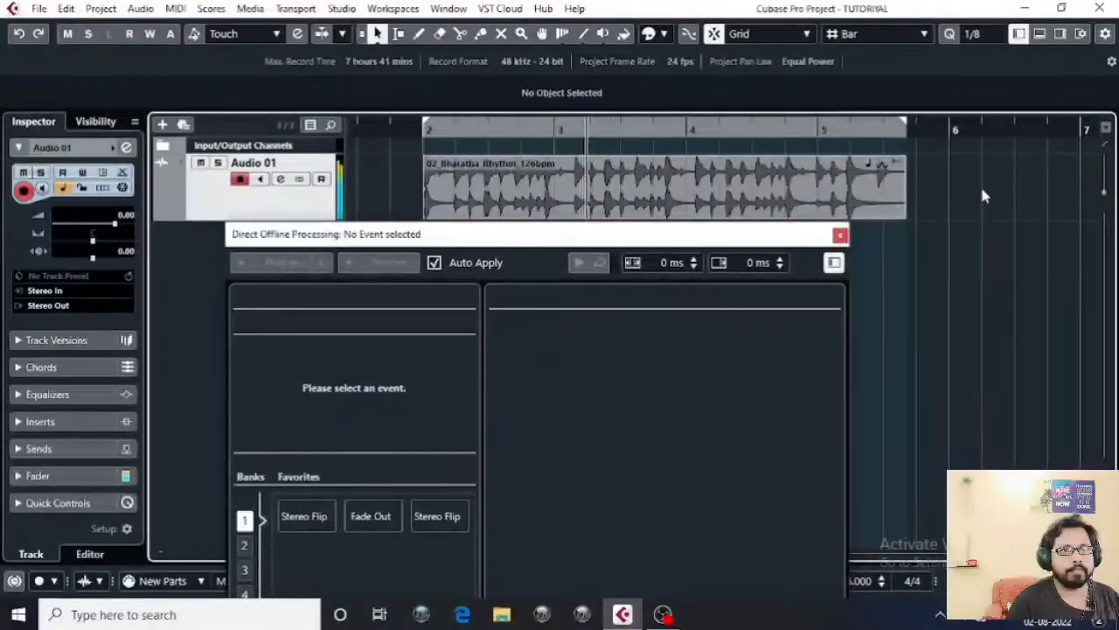
{"action": "left_click", "coordinate": [574, 179]}
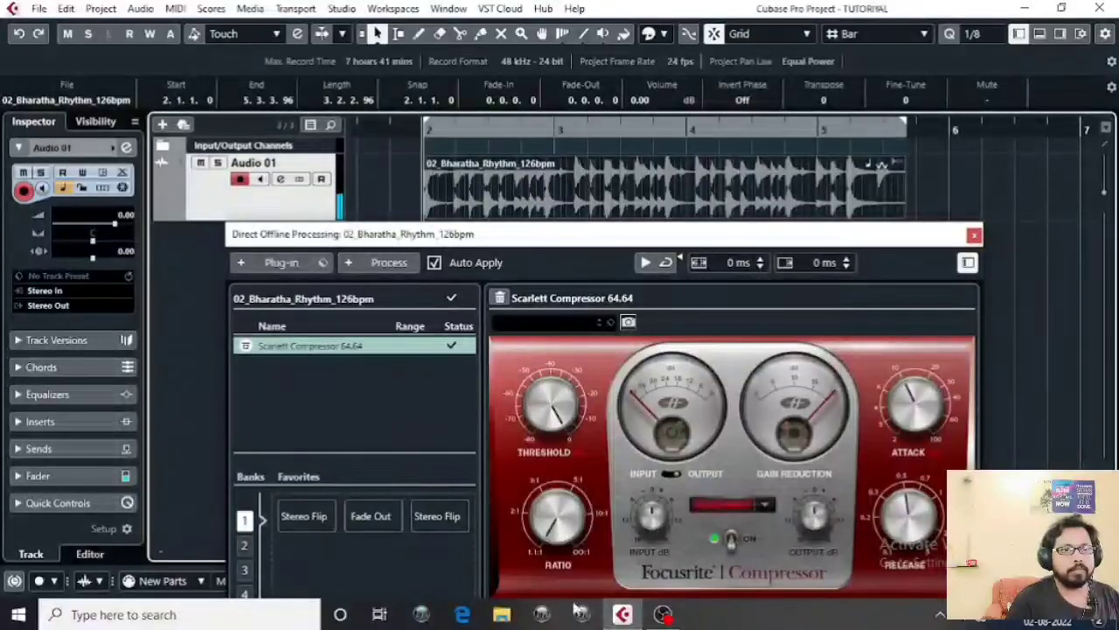
{"action": "left_click_drag", "start_coordinate": [551, 530], "coordinate": [549, 469]}
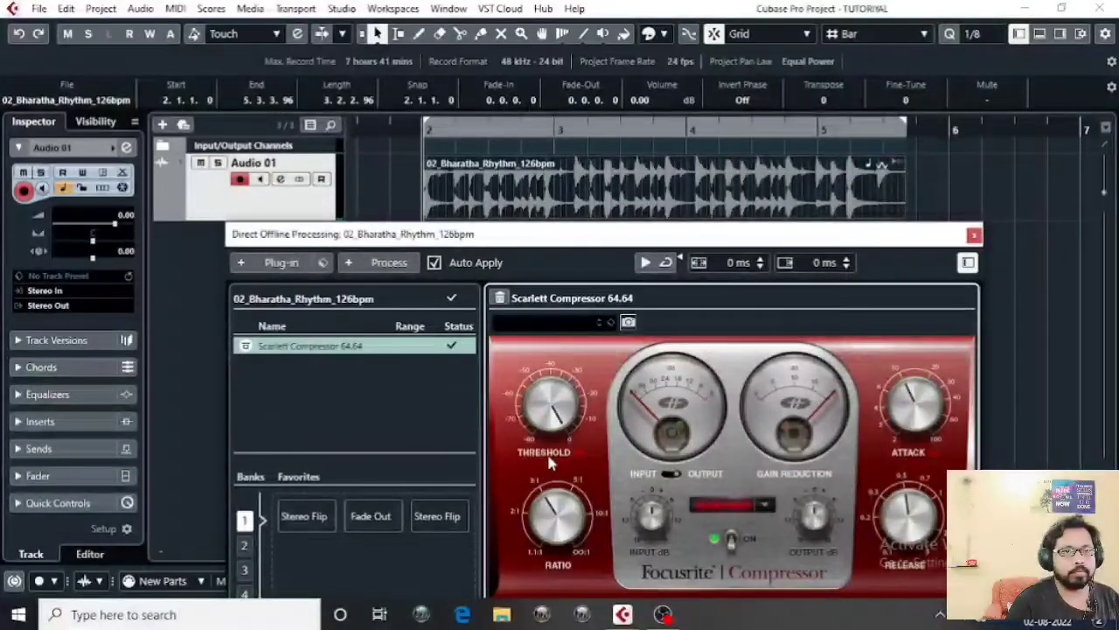
{"action": "left_click_drag", "start_coordinate": [549, 414], "coordinate": [548, 448]}
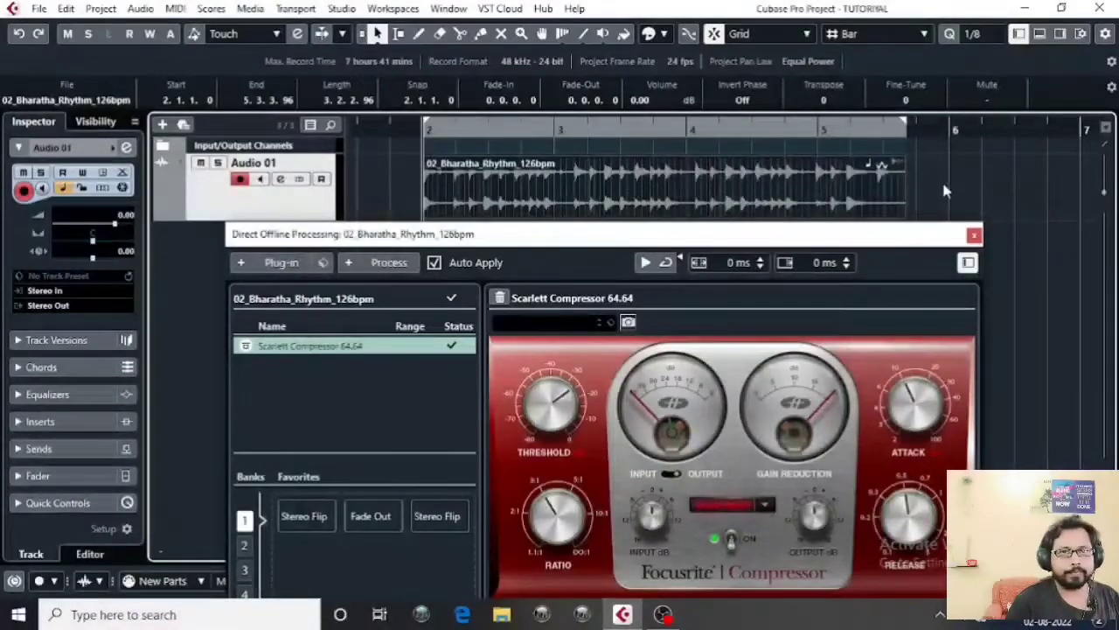
Step: Reset the compressor's Output dB to its default and compare the rhythm's playback
{"action": "key", "text": "space"}
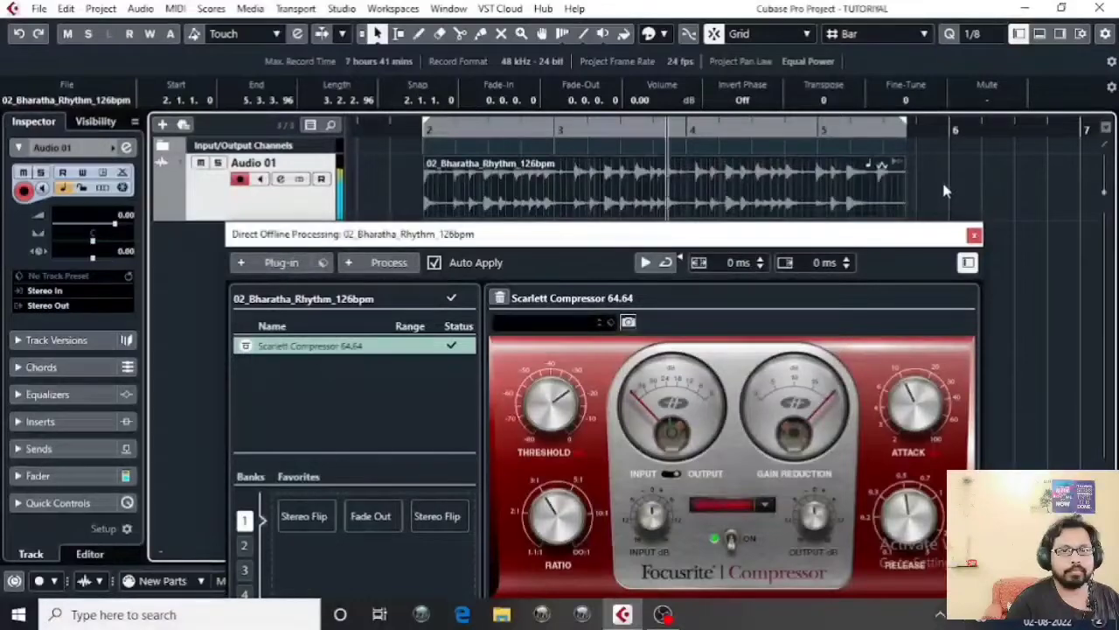
{"action": "key", "text": "space"}
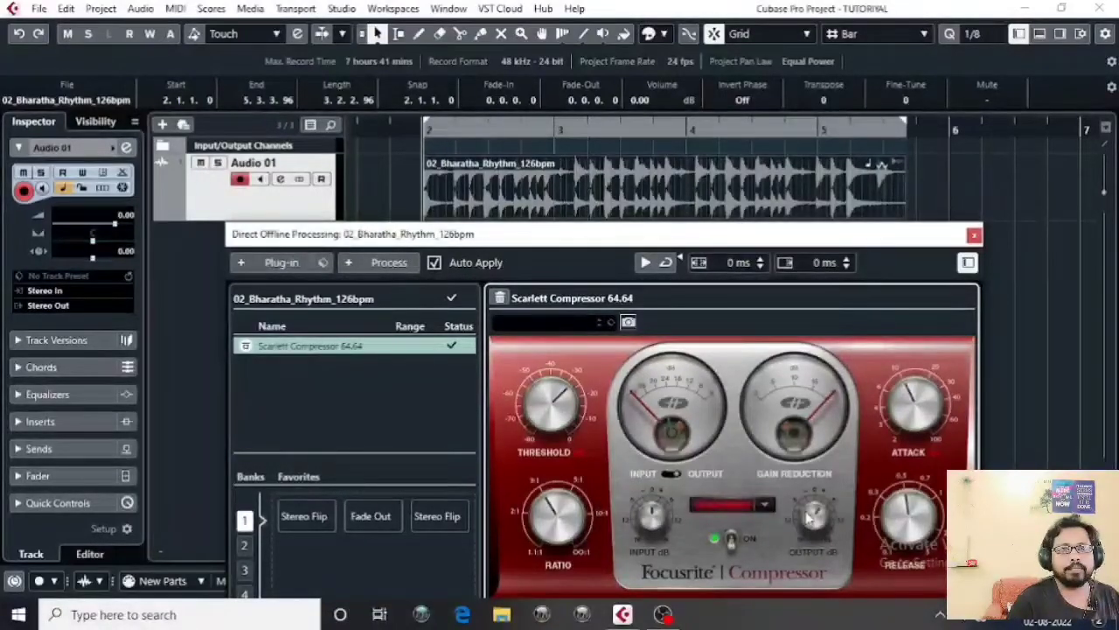
{"action": "double_click", "coordinate": [807, 522]}
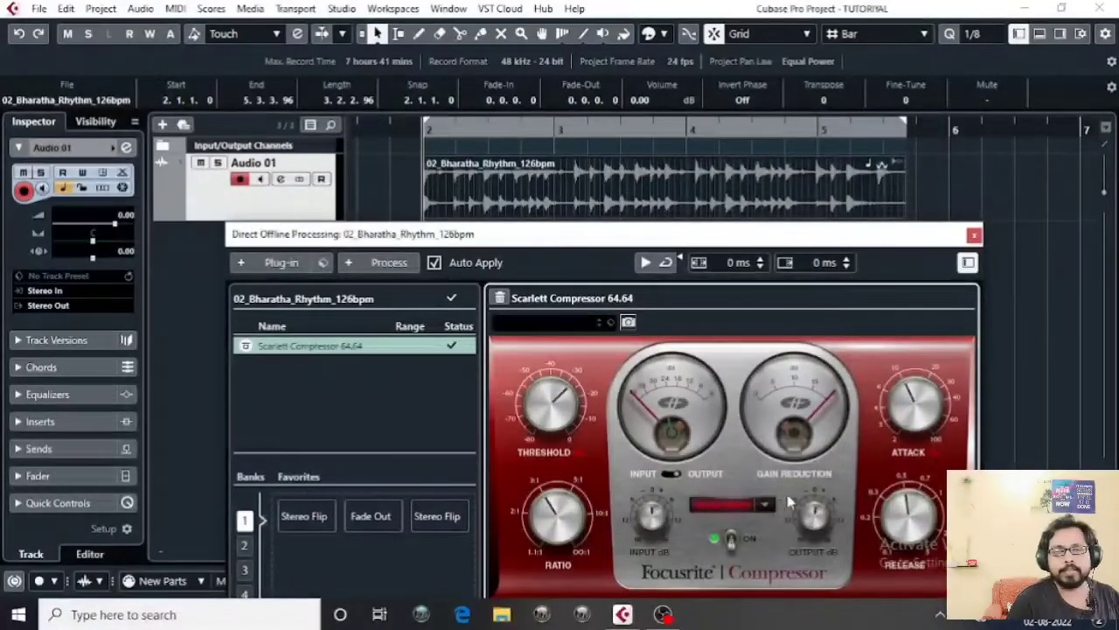
{"action": "left_click", "coordinate": [985, 208]}
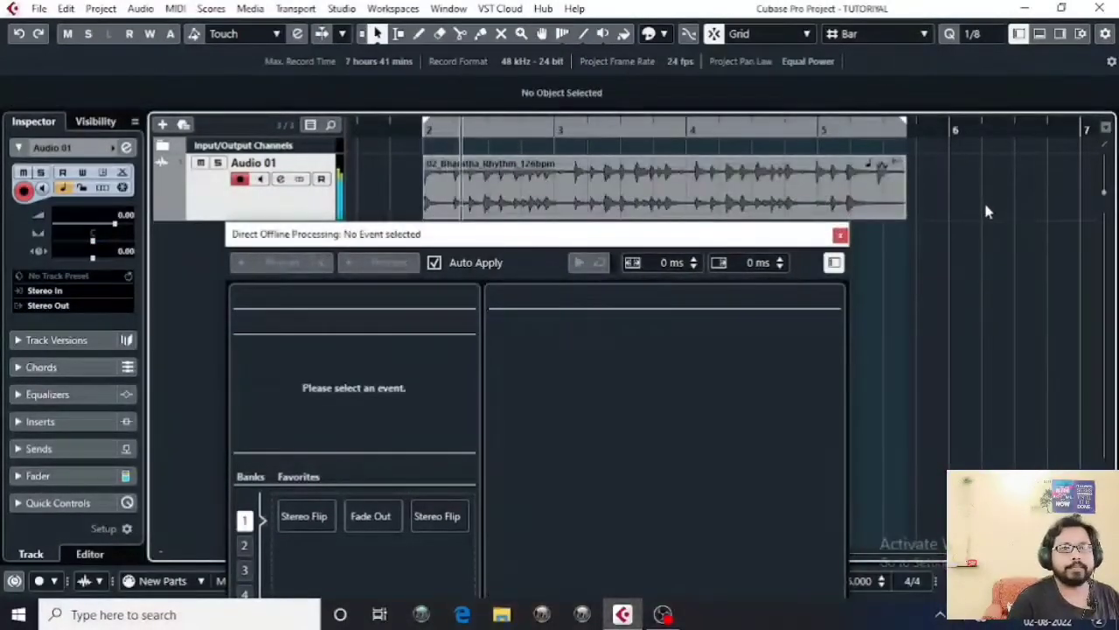
{"action": "key", "text": "space"}
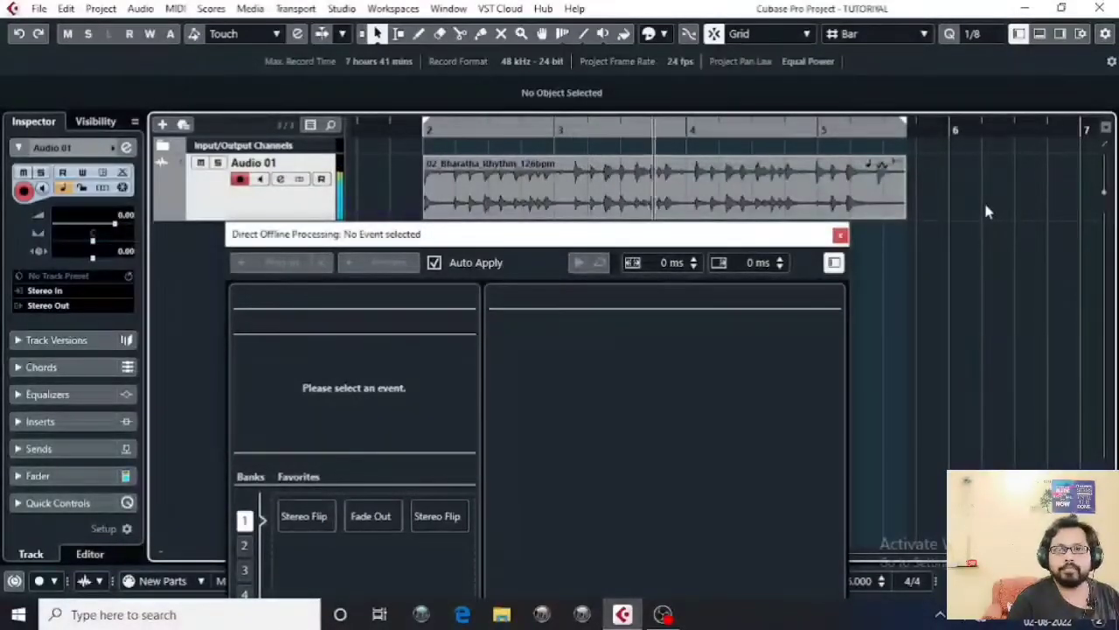
{"action": "key", "text": "space"}
{"action": "left_click", "coordinate": [560, 207]}
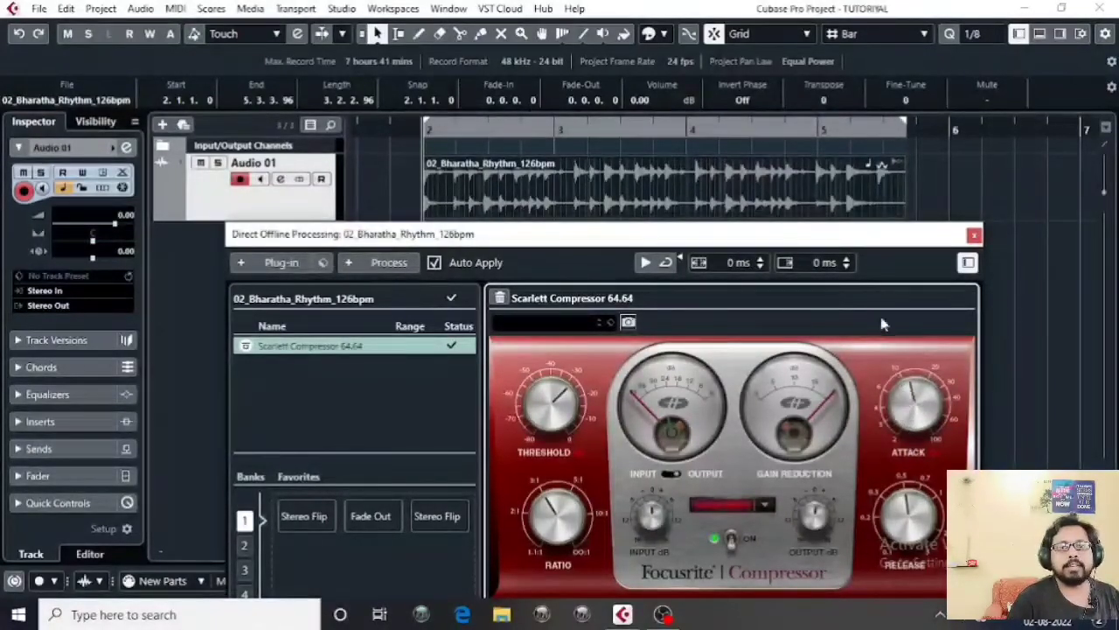
Step: Drop the compressor attack to minimum, lengthen it again, and shorten the release
{"action": "left_click_drag", "start_coordinate": [918, 419], "coordinate": [930, 595]}
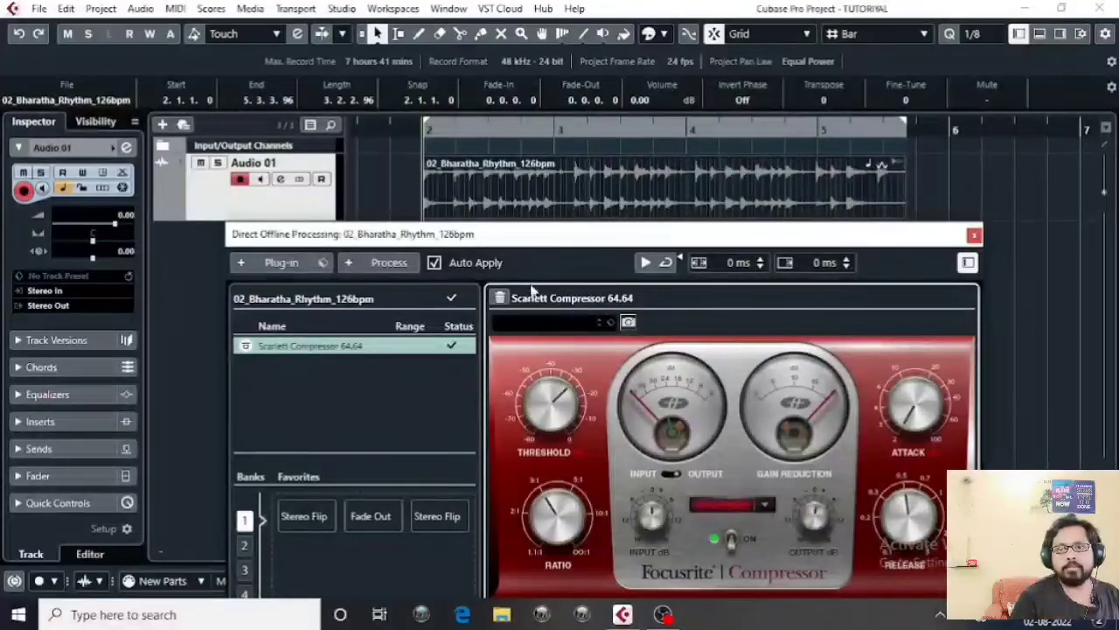
{"action": "left_click_drag", "start_coordinate": [923, 442], "coordinate": [900, 344]}
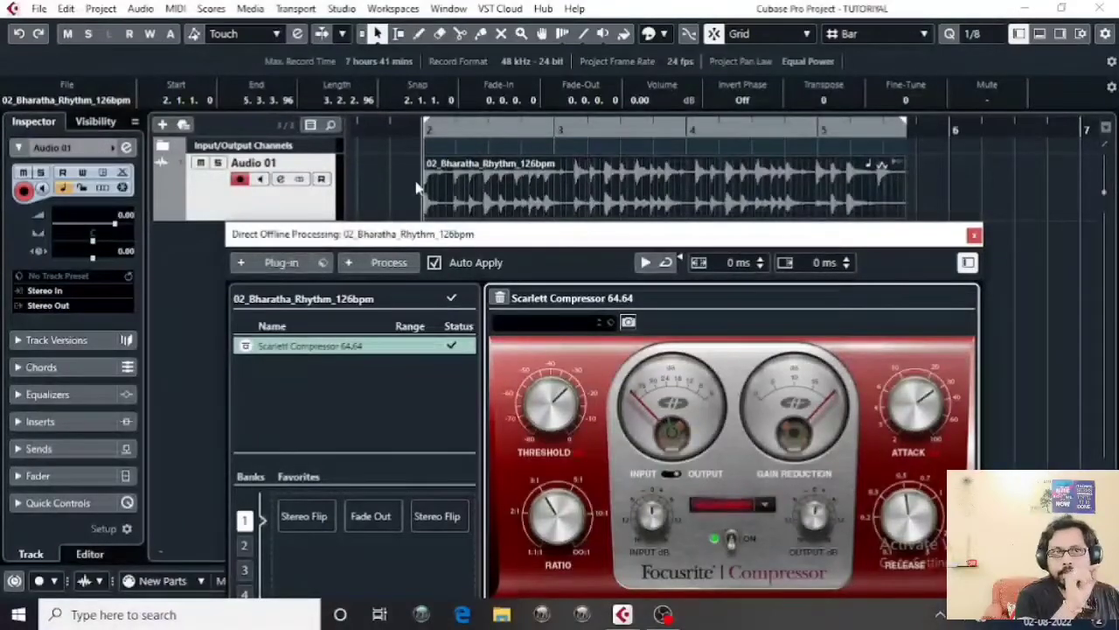
{"action": "left_click_drag", "start_coordinate": [909, 518], "coordinate": [909, 542]}
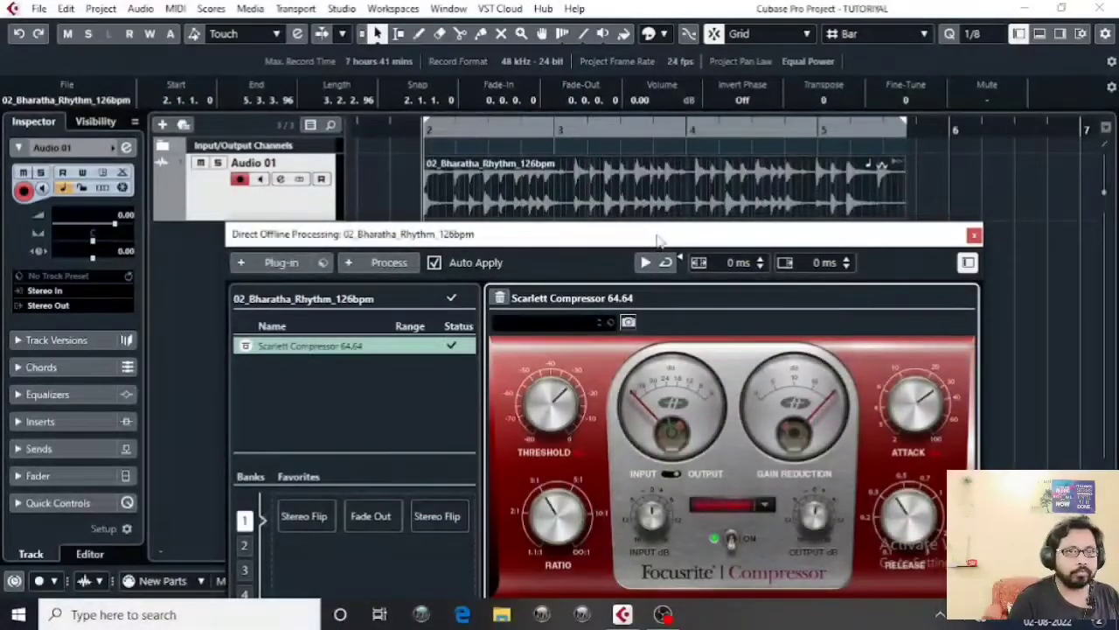
{"action": "left_click_drag", "start_coordinate": [660, 235], "coordinate": [684, 234]}
Step: Lower the compressor threshold slightly, then raise it to its final setting
{"action": "middle_click", "coordinate": [930, 180]}
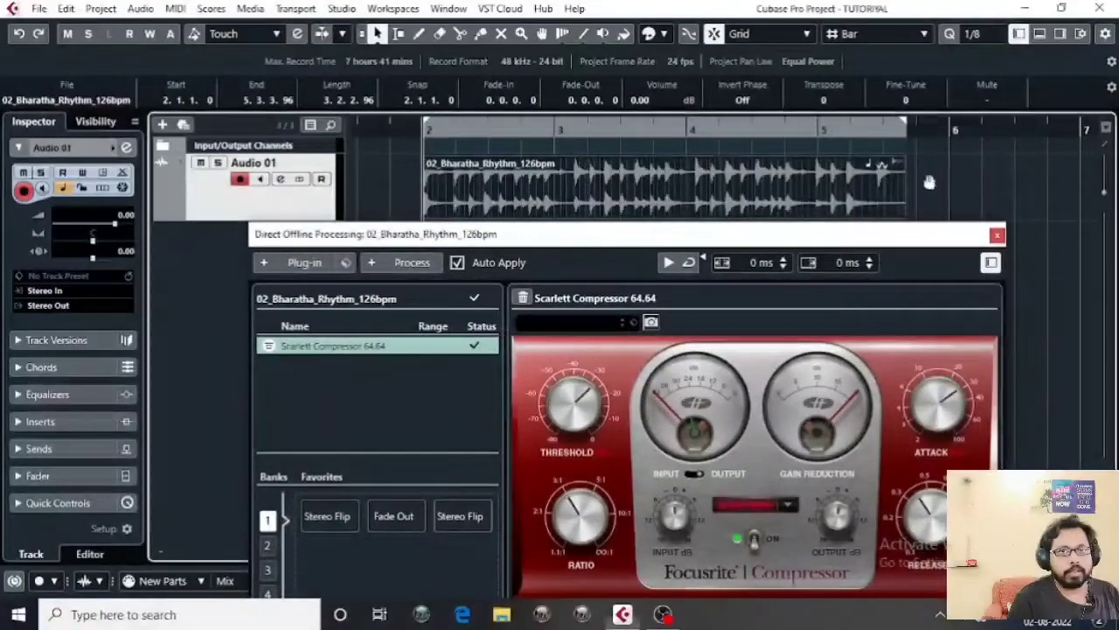
{"action": "left_click_drag", "start_coordinate": [586, 411], "coordinate": [591, 452]}
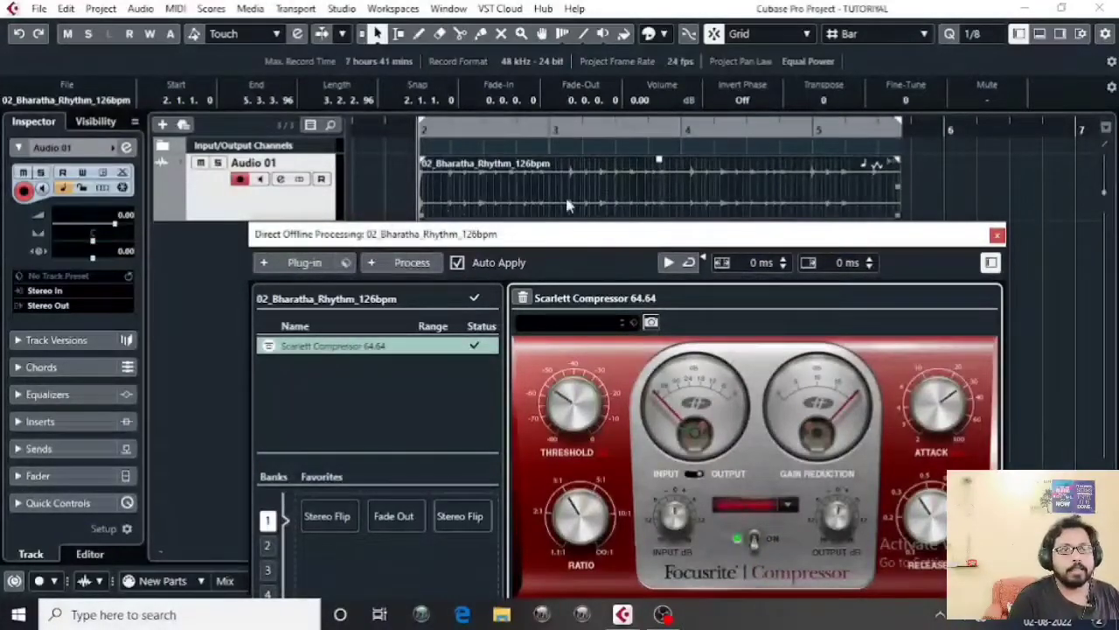
{"action": "left_click_drag", "start_coordinate": [584, 400], "coordinate": [584, 375]}
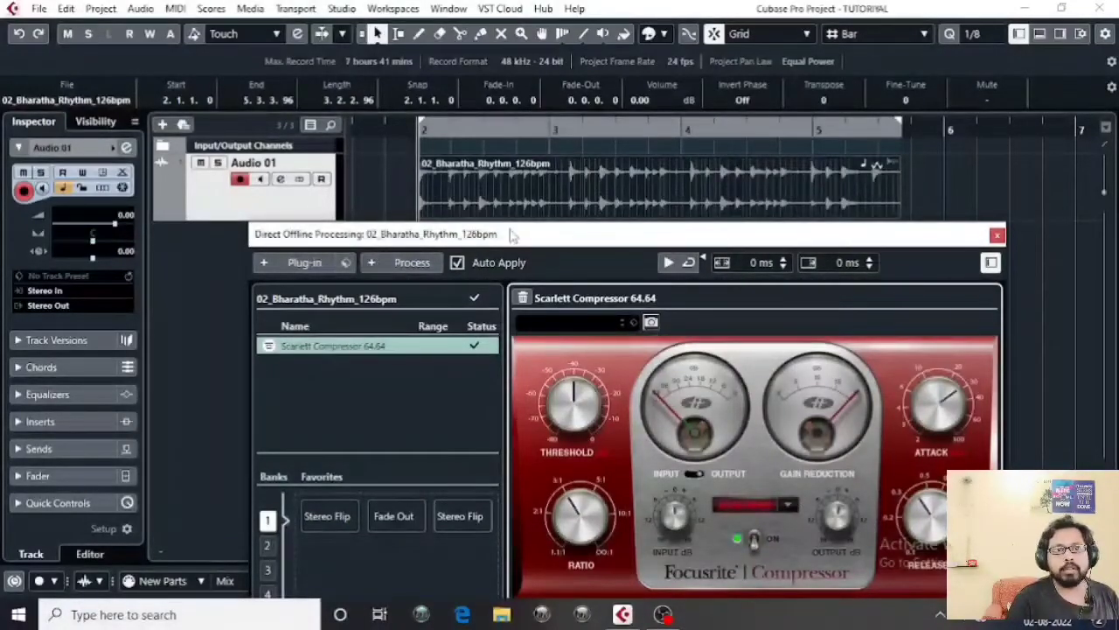
{"action": "left_click_drag", "start_coordinate": [514, 234], "coordinate": [504, 232]}
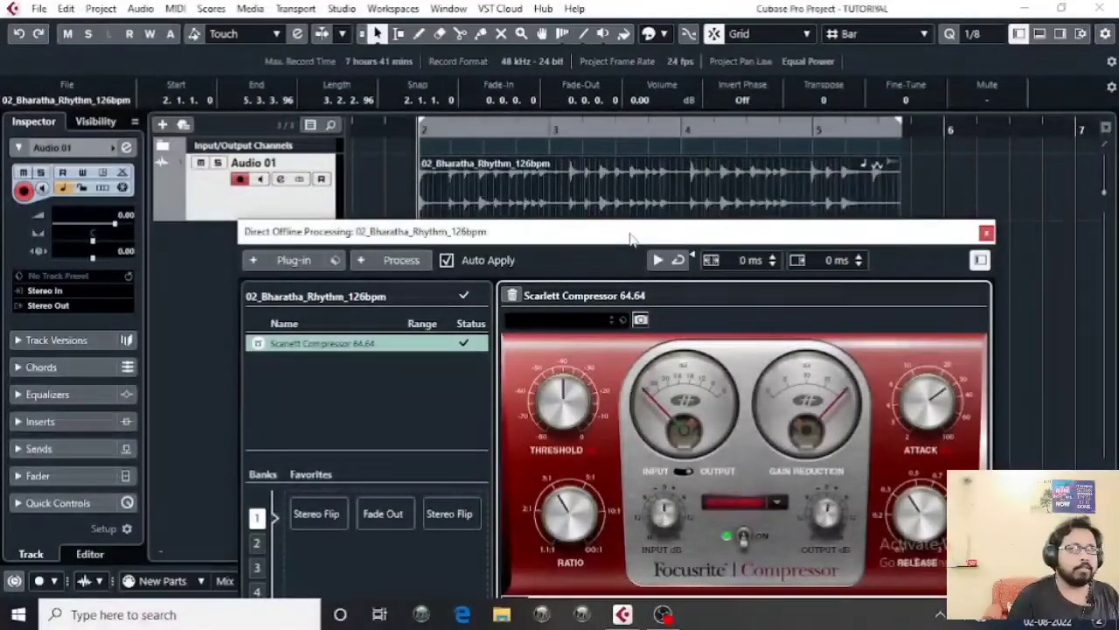
{"action": "left_click_drag", "start_coordinate": [627, 238], "coordinate": [642, 241]}
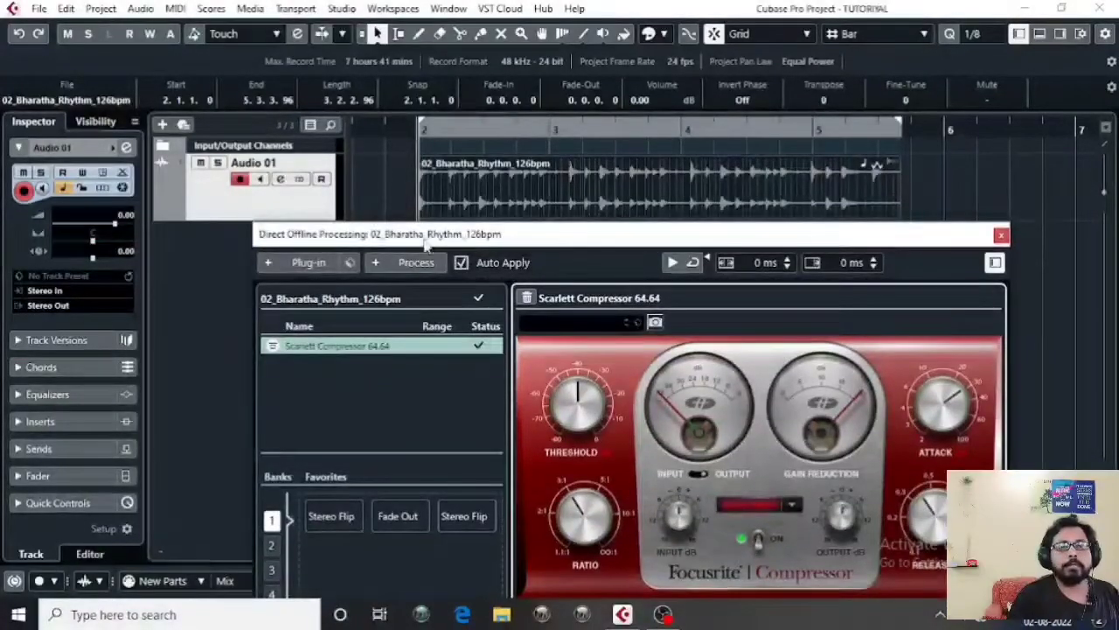